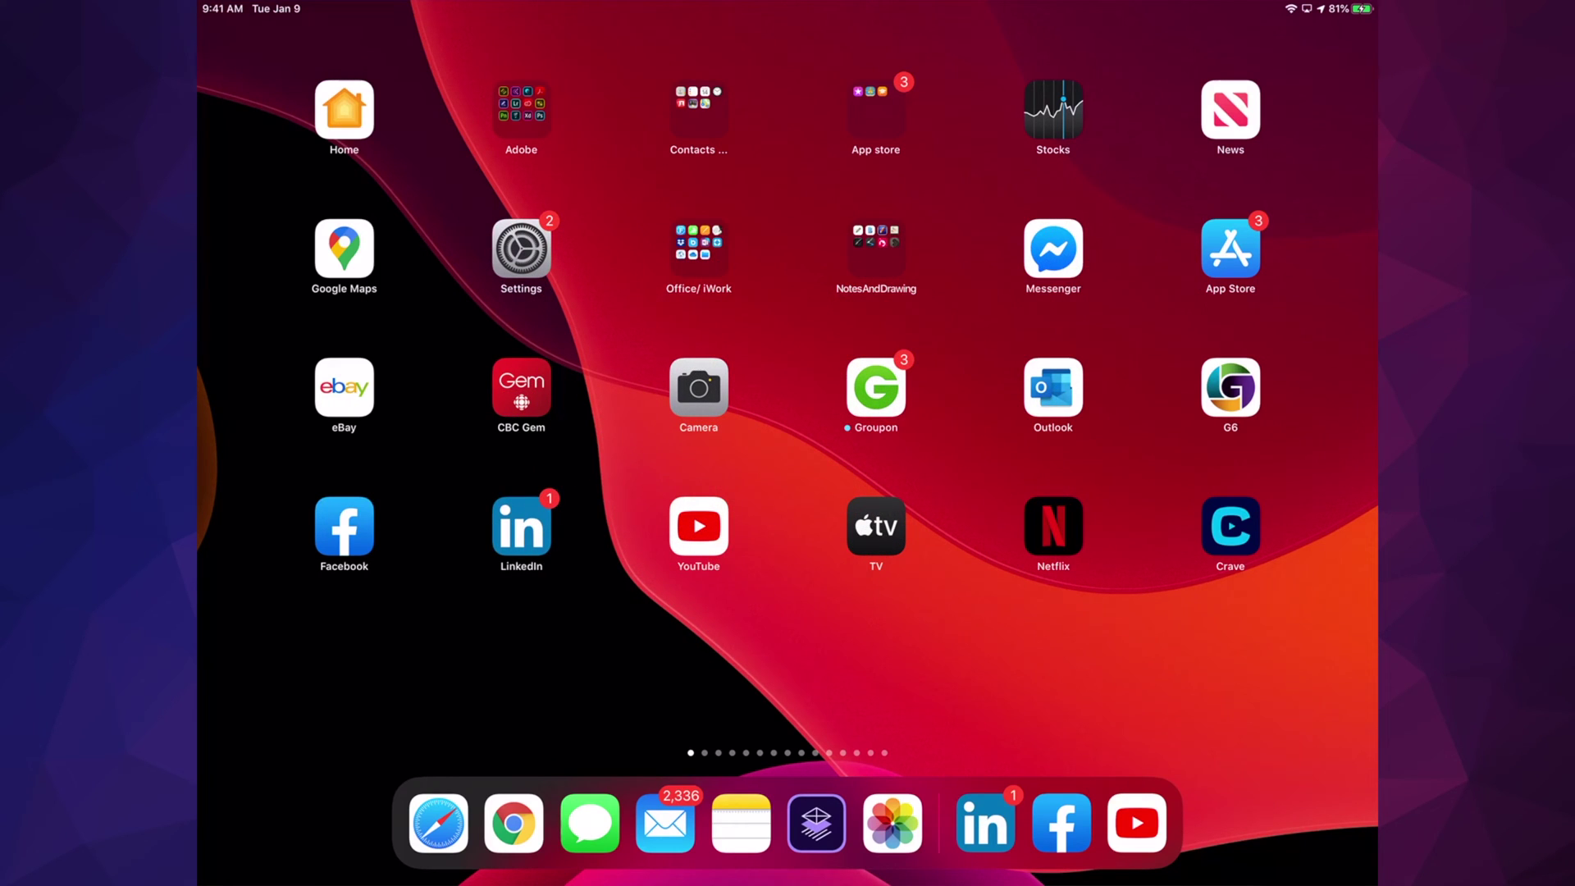
Open Settings and go to Wallpaper to show the current lock and home previews
click(521, 253)
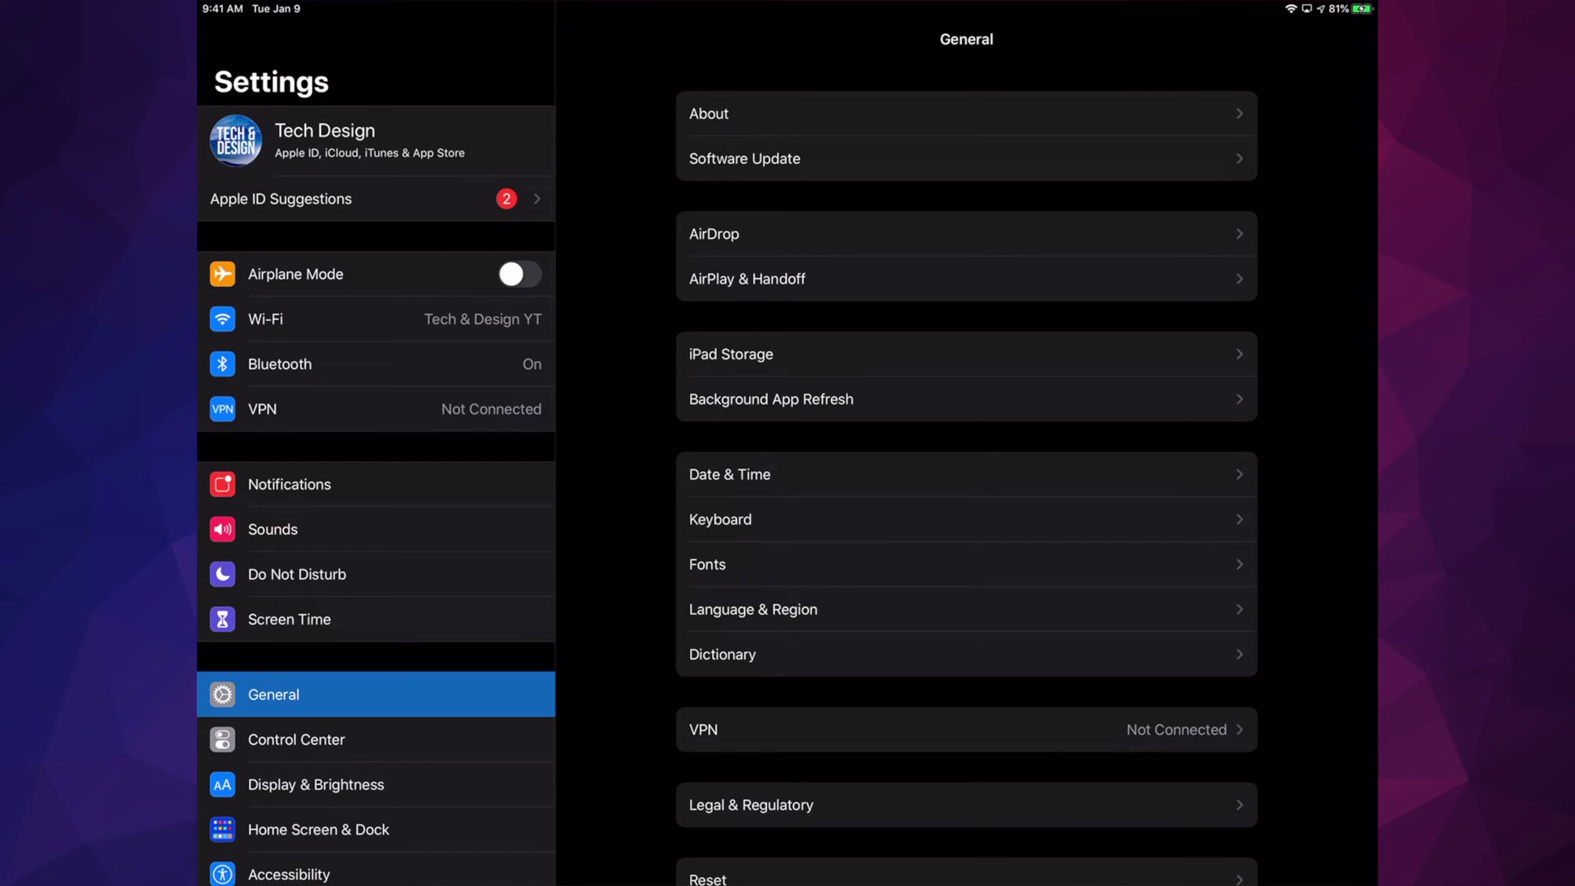
scroll(376, 492, down, 6)
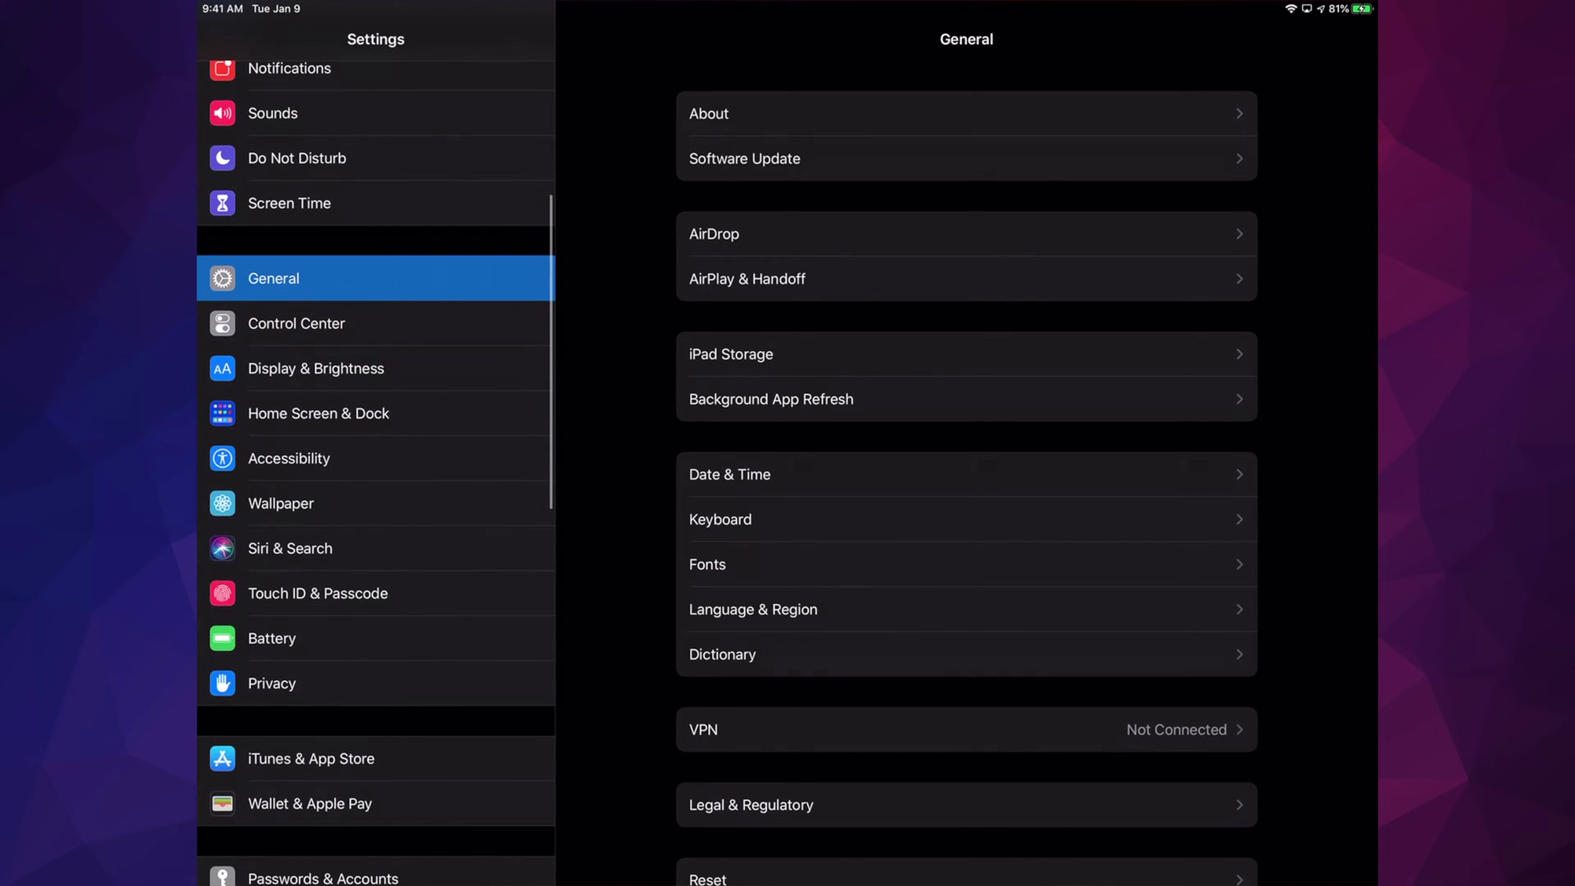
click(375, 503)
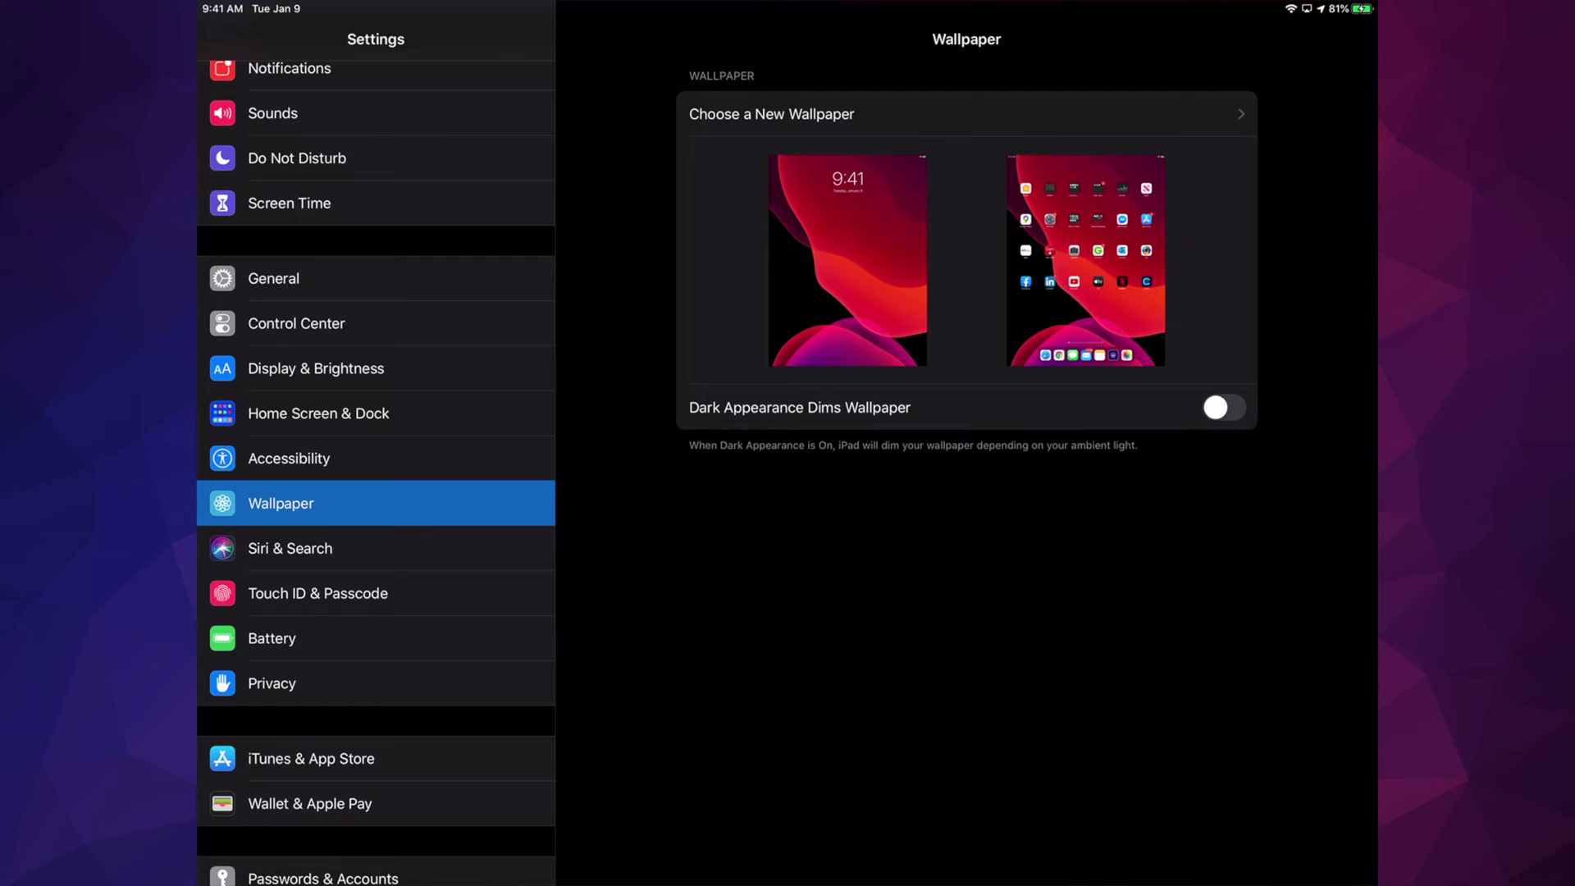
Browse the Dynamic and Stills wallpaper galleries, then return to the Choose source list
click(965, 113)
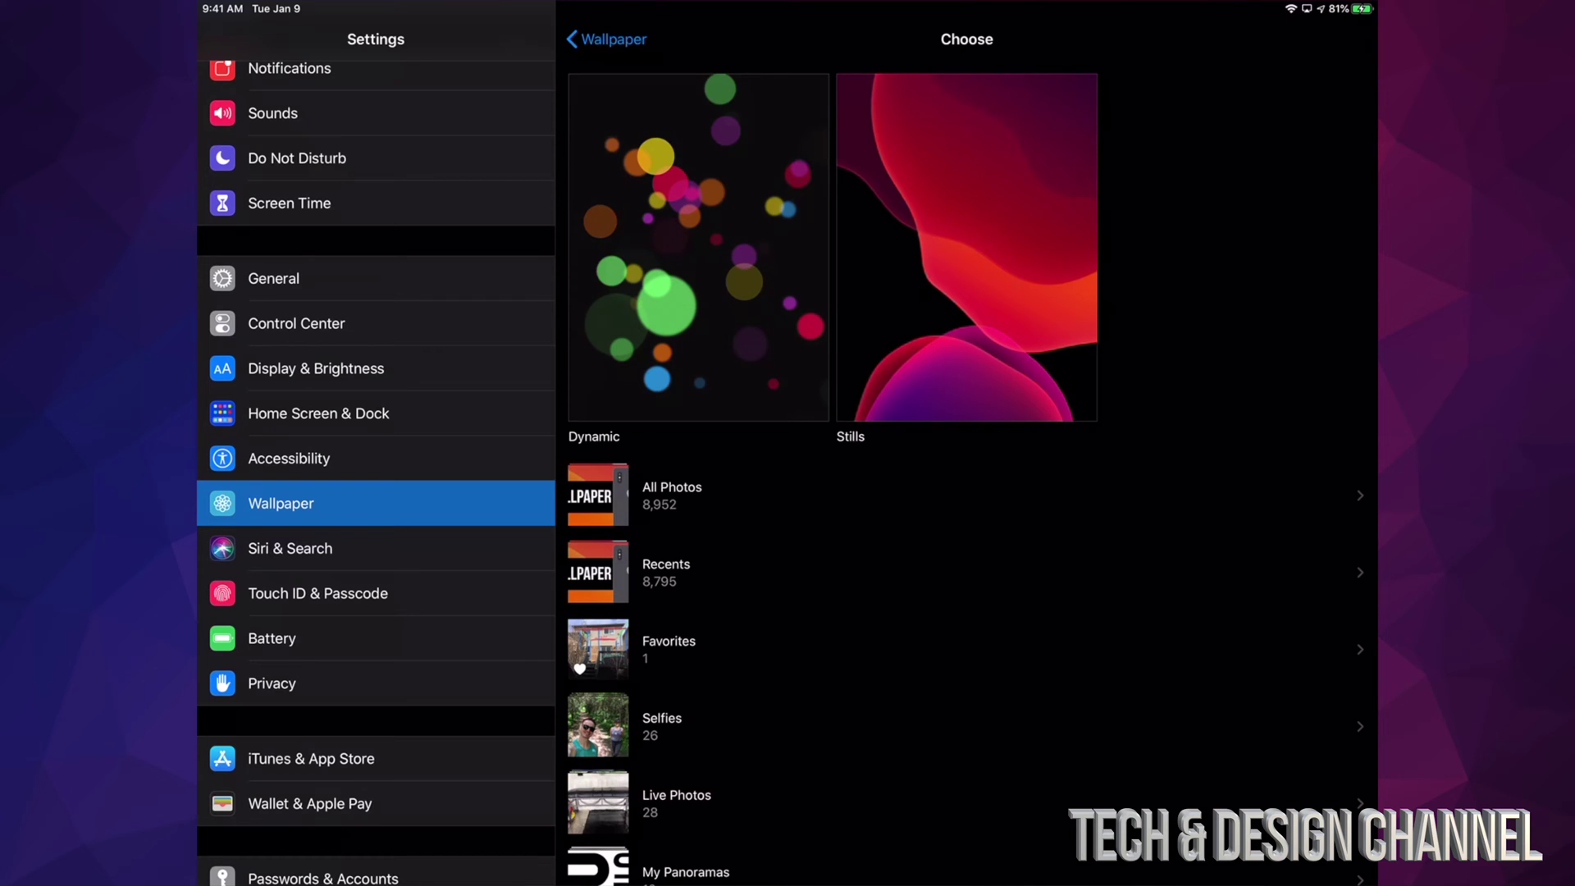
click(699, 247)
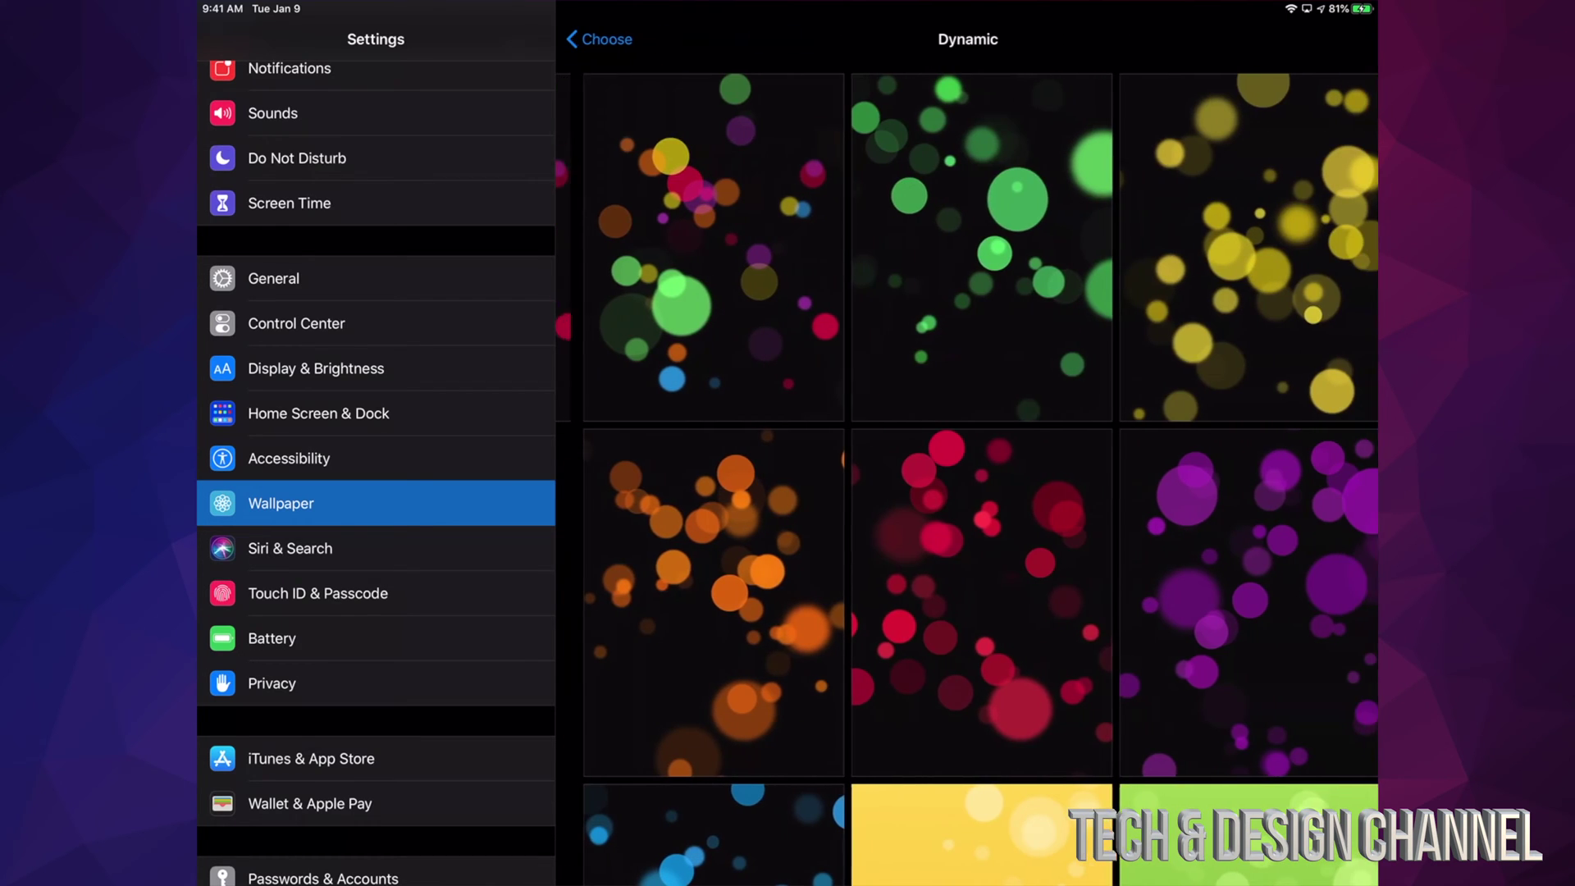
scroll(967, 492, down, 5)
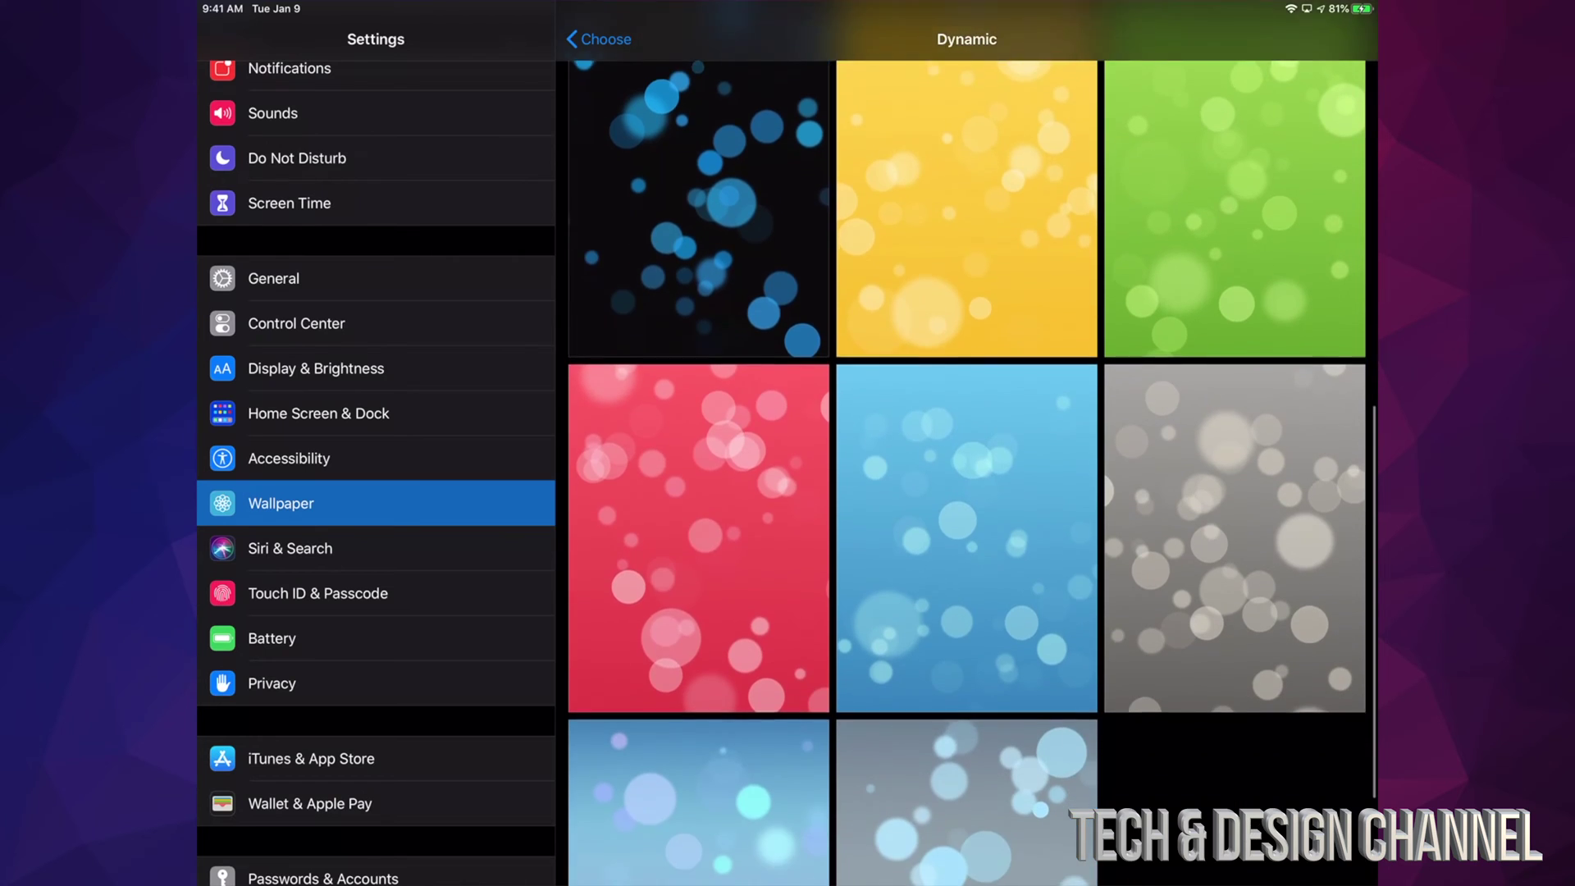
scroll(966, 493, up, 5)
drag(560, 444, 671, 444)
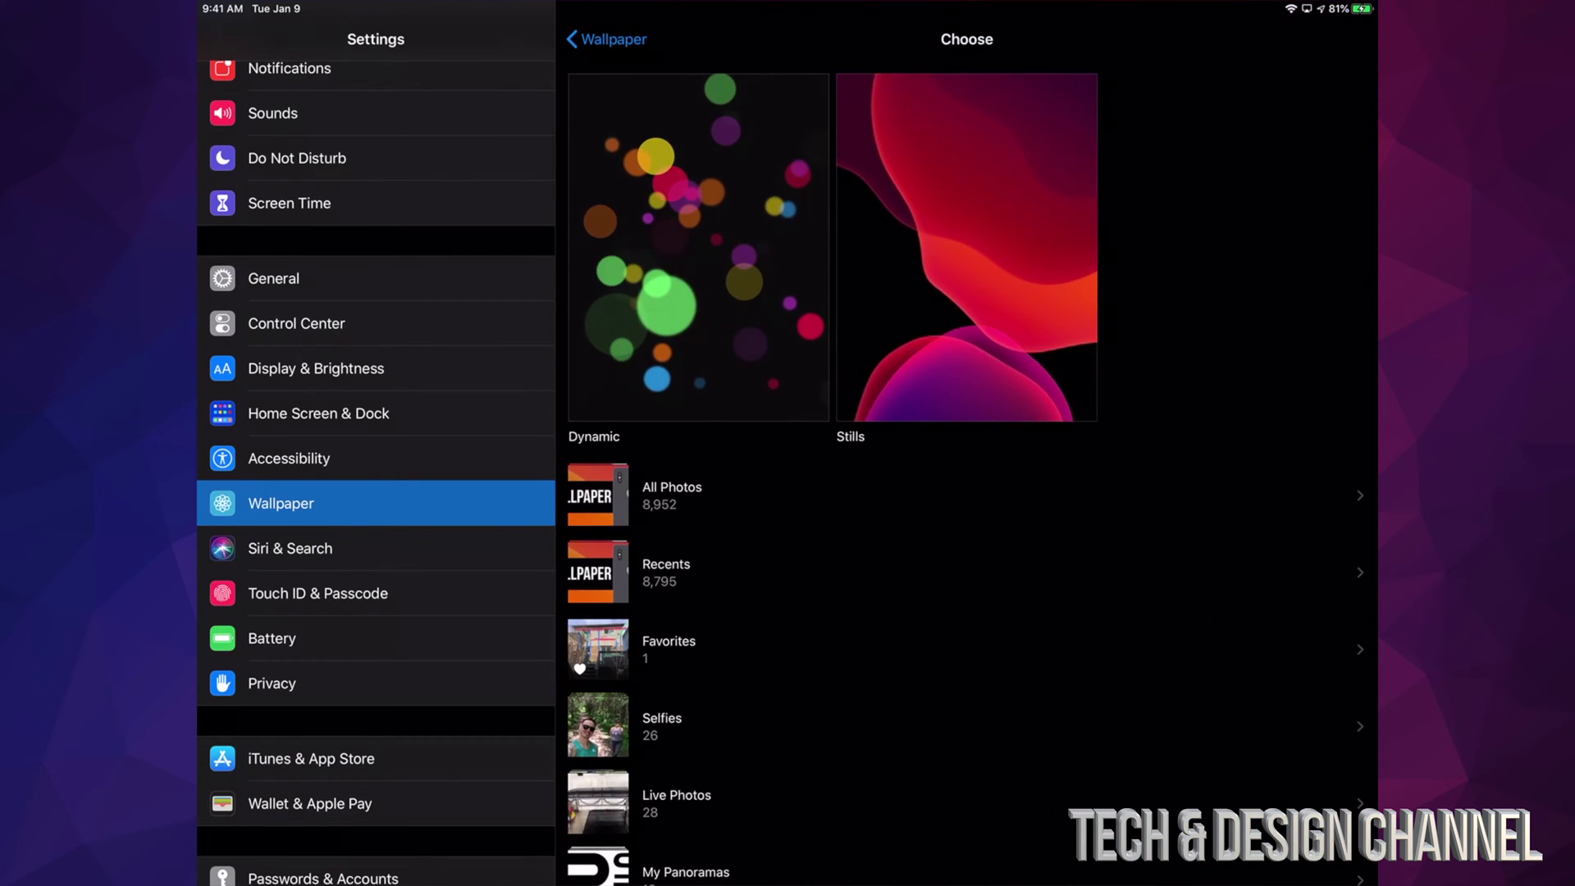
click(967, 247)
scroll(967, 493, down, 8)
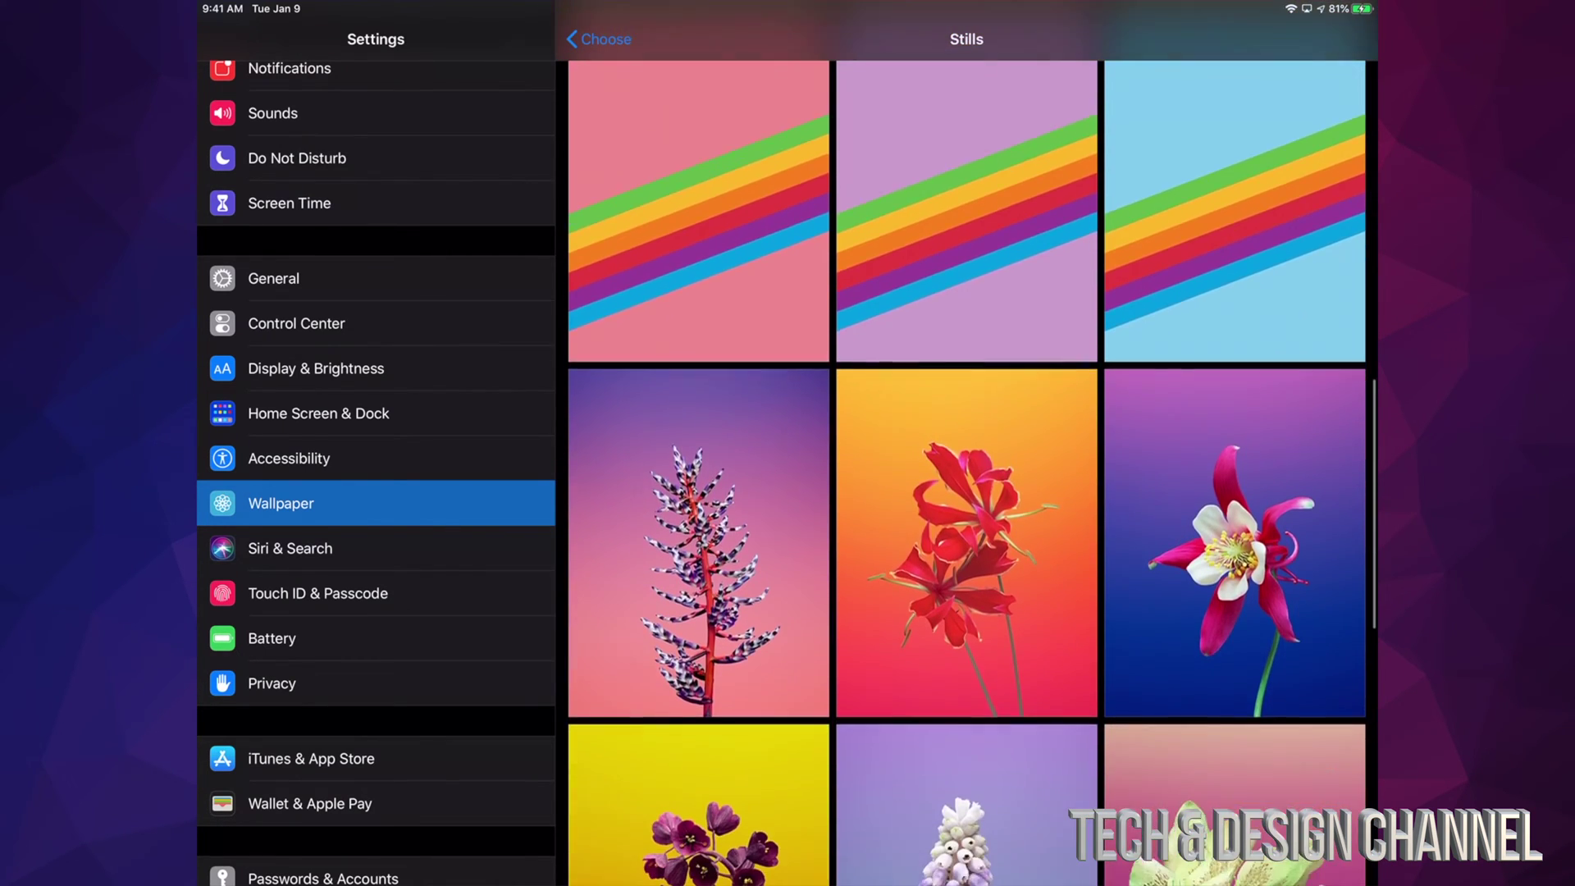
scroll(967, 492, down, 2)
click(600, 39)
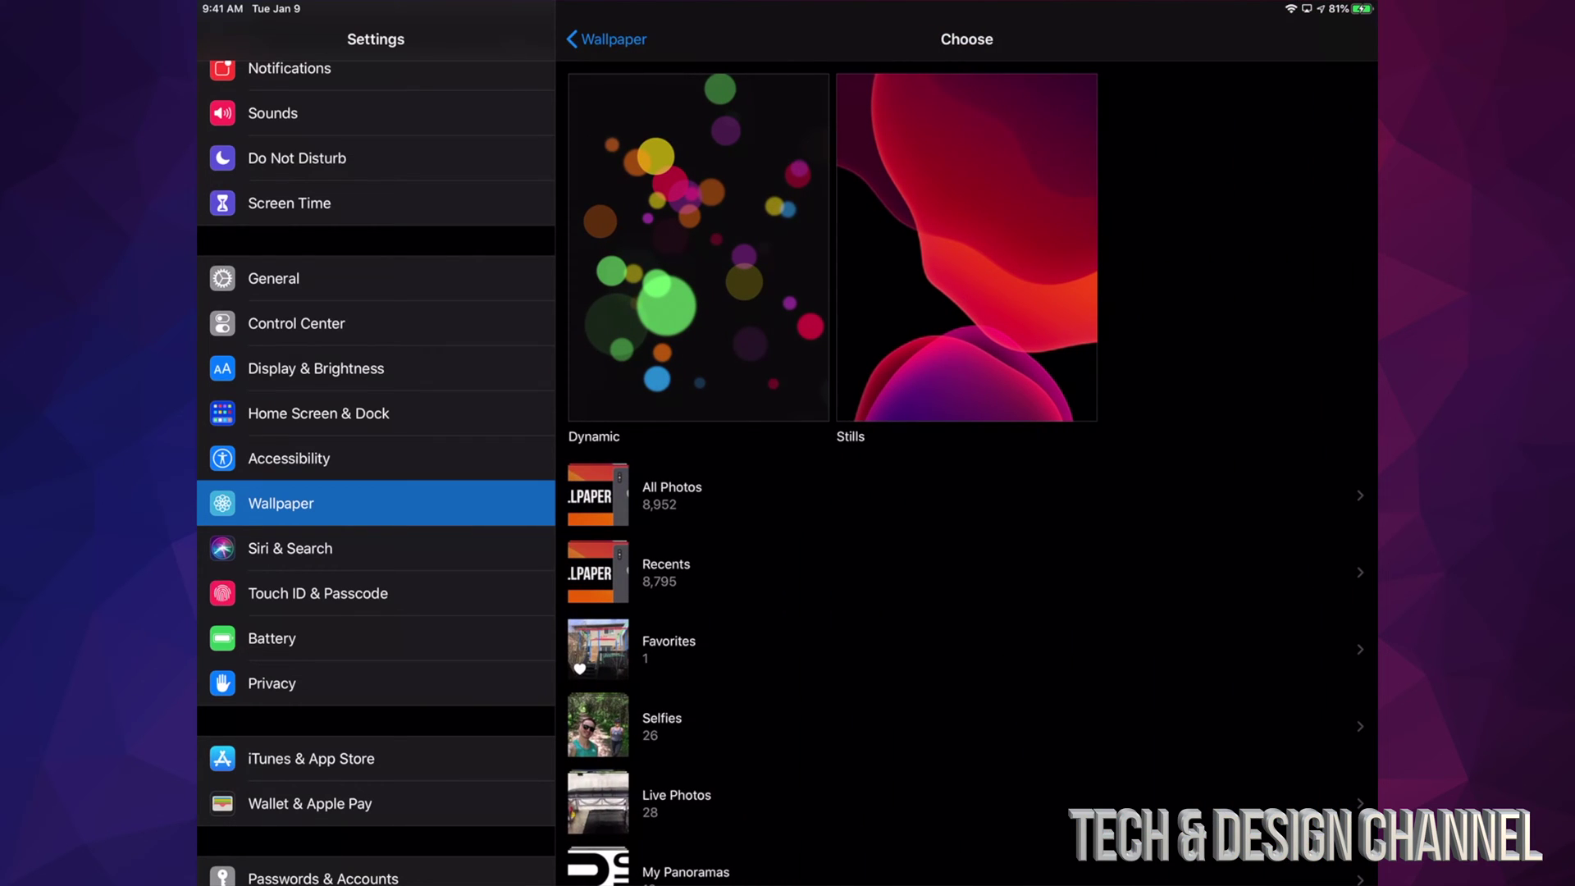
Preview the game item shop screenshot from All Photos as the wallpaper
click(967, 495)
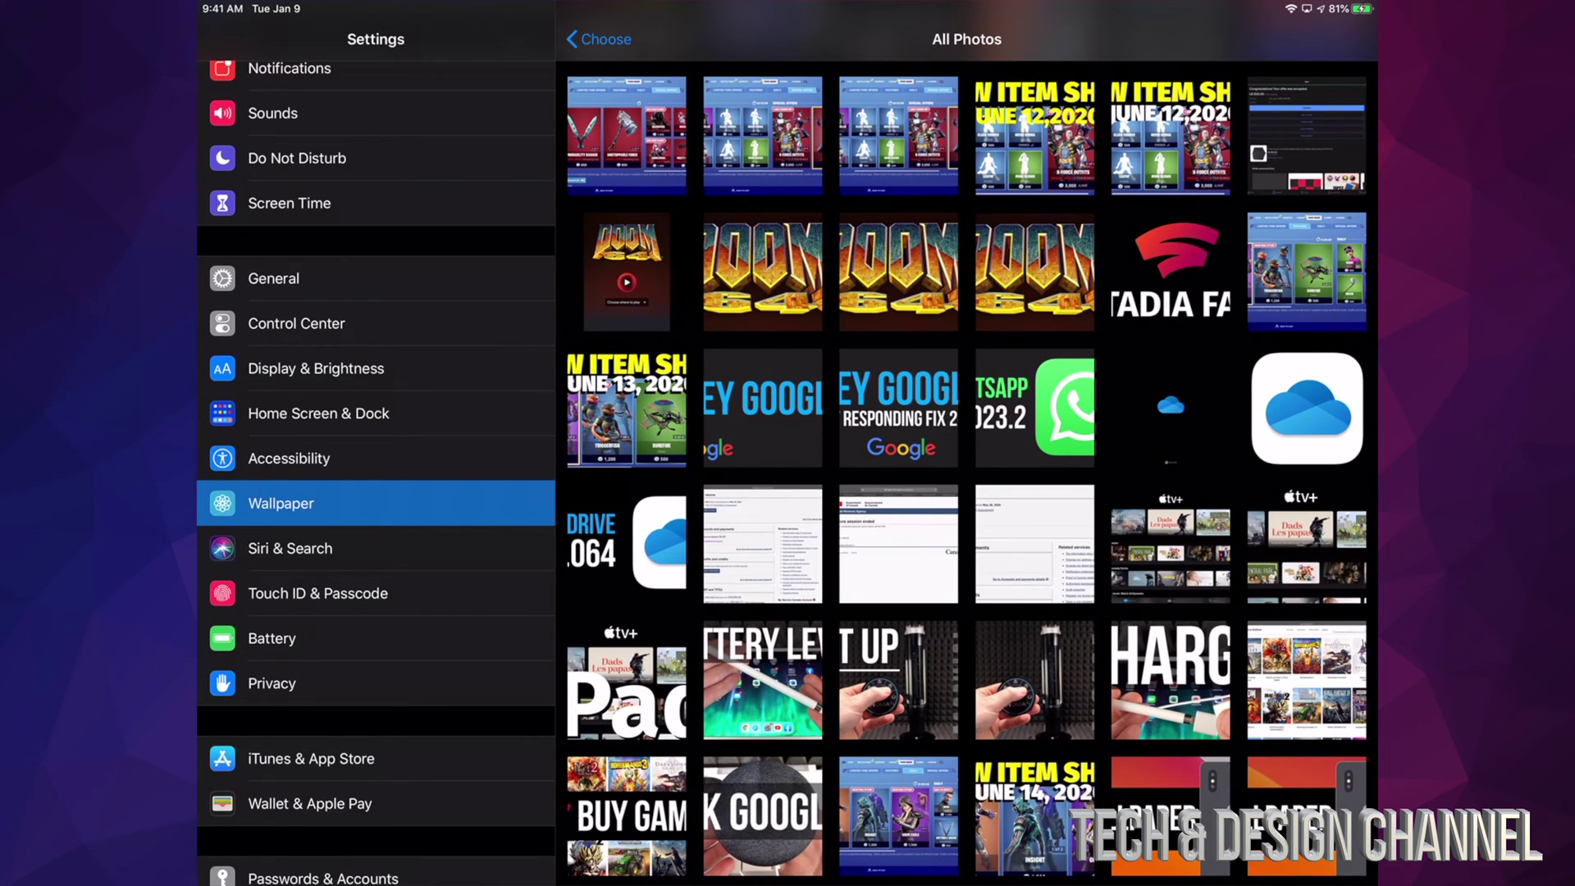
scroll(967, 493, down, 3)
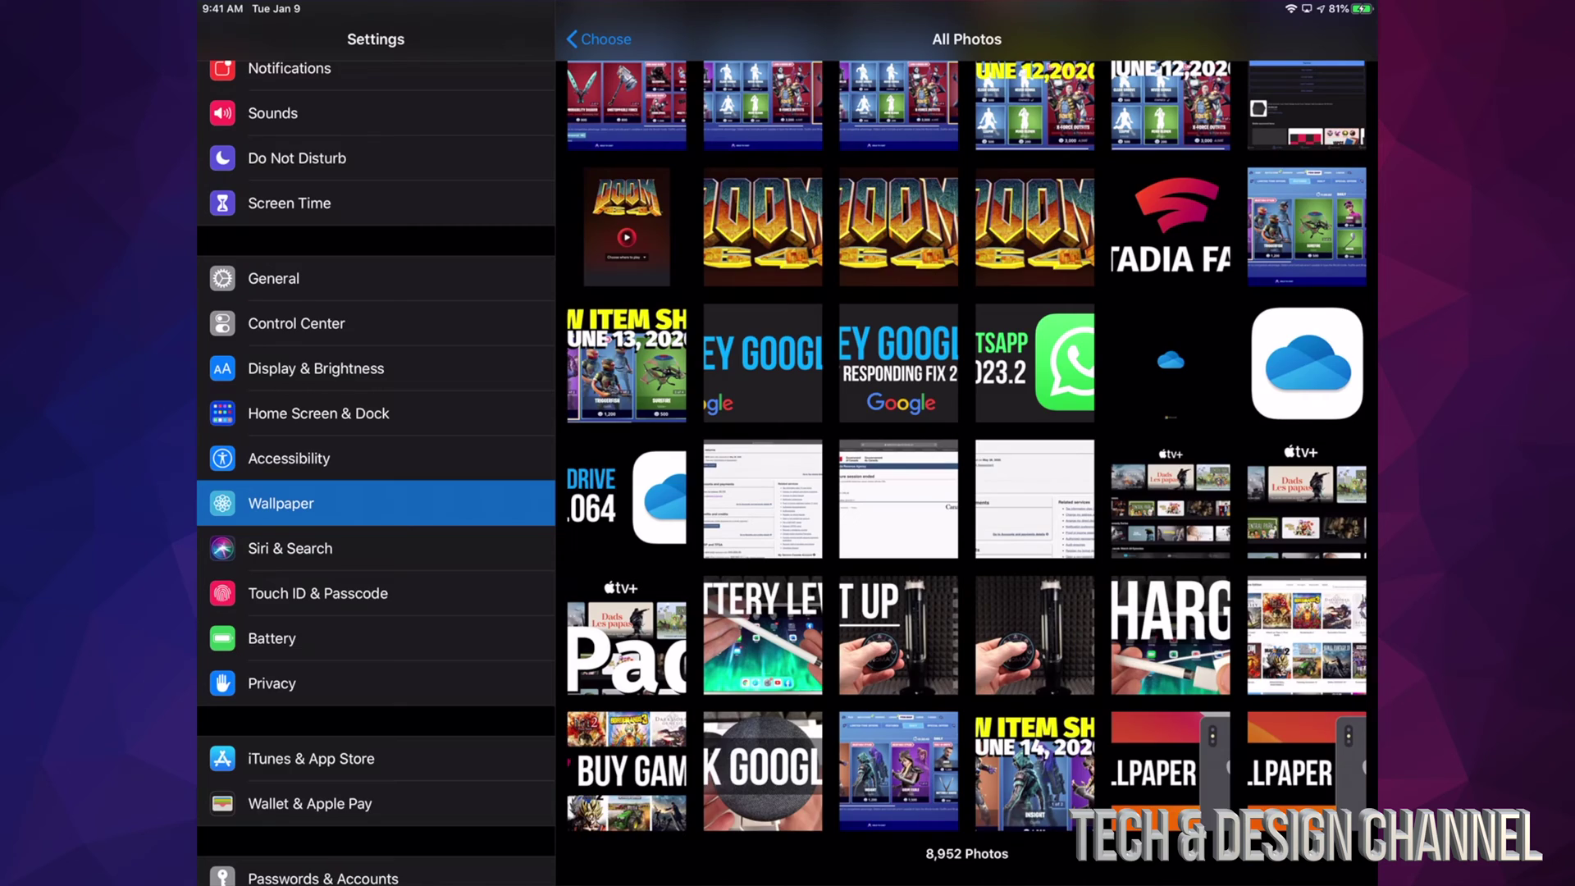
click(1034, 772)
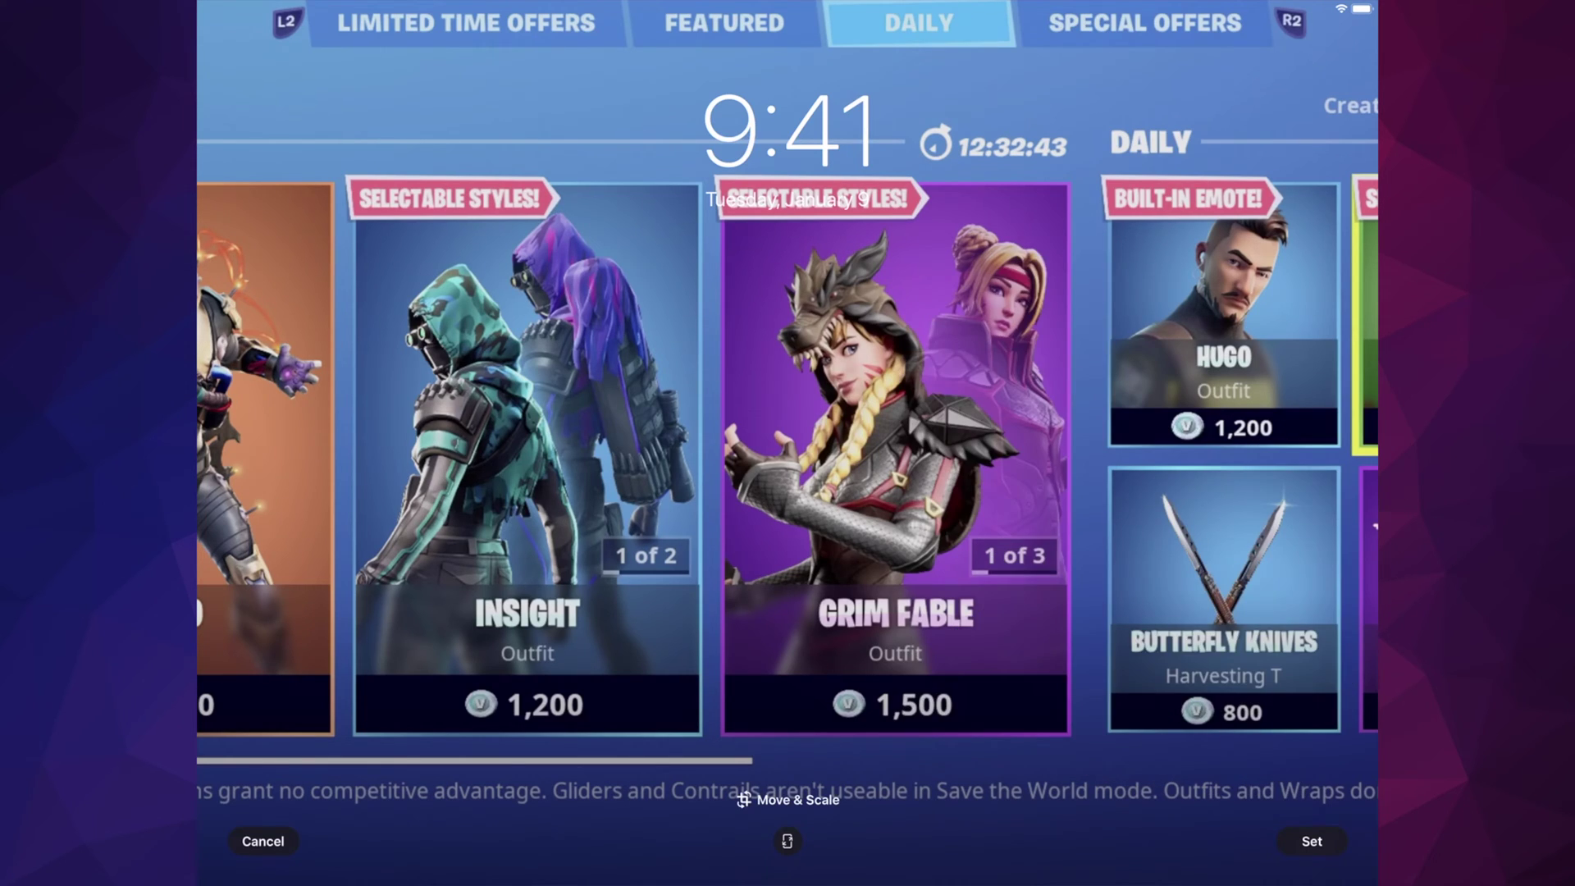
Set the item shop screenshot as wallpaper using the lock/home placement popup
click(1312, 841)
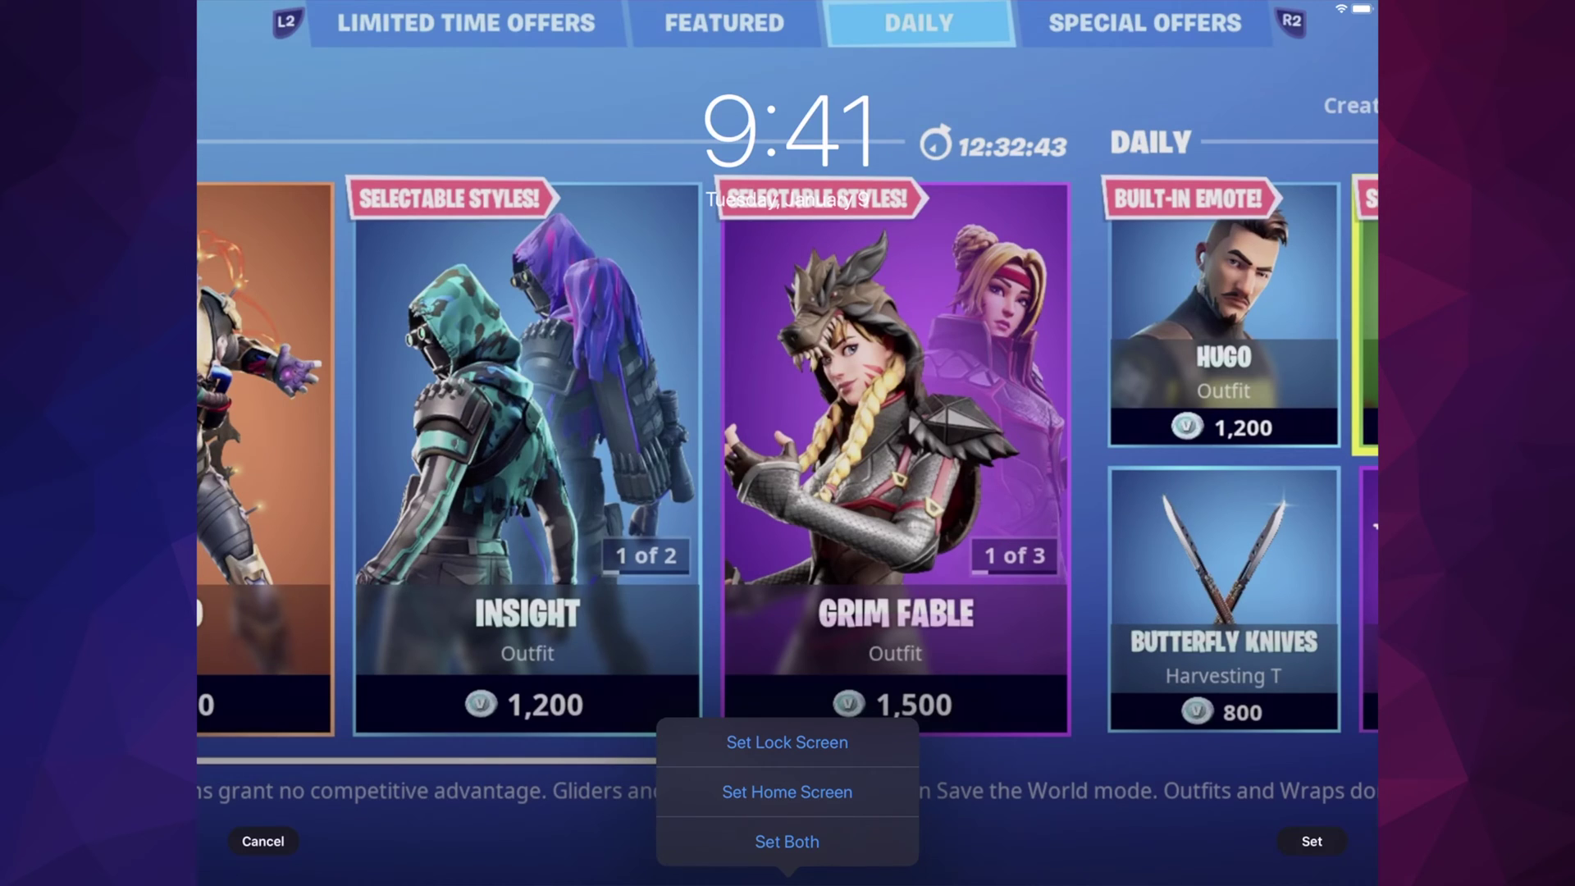
click(786, 842)
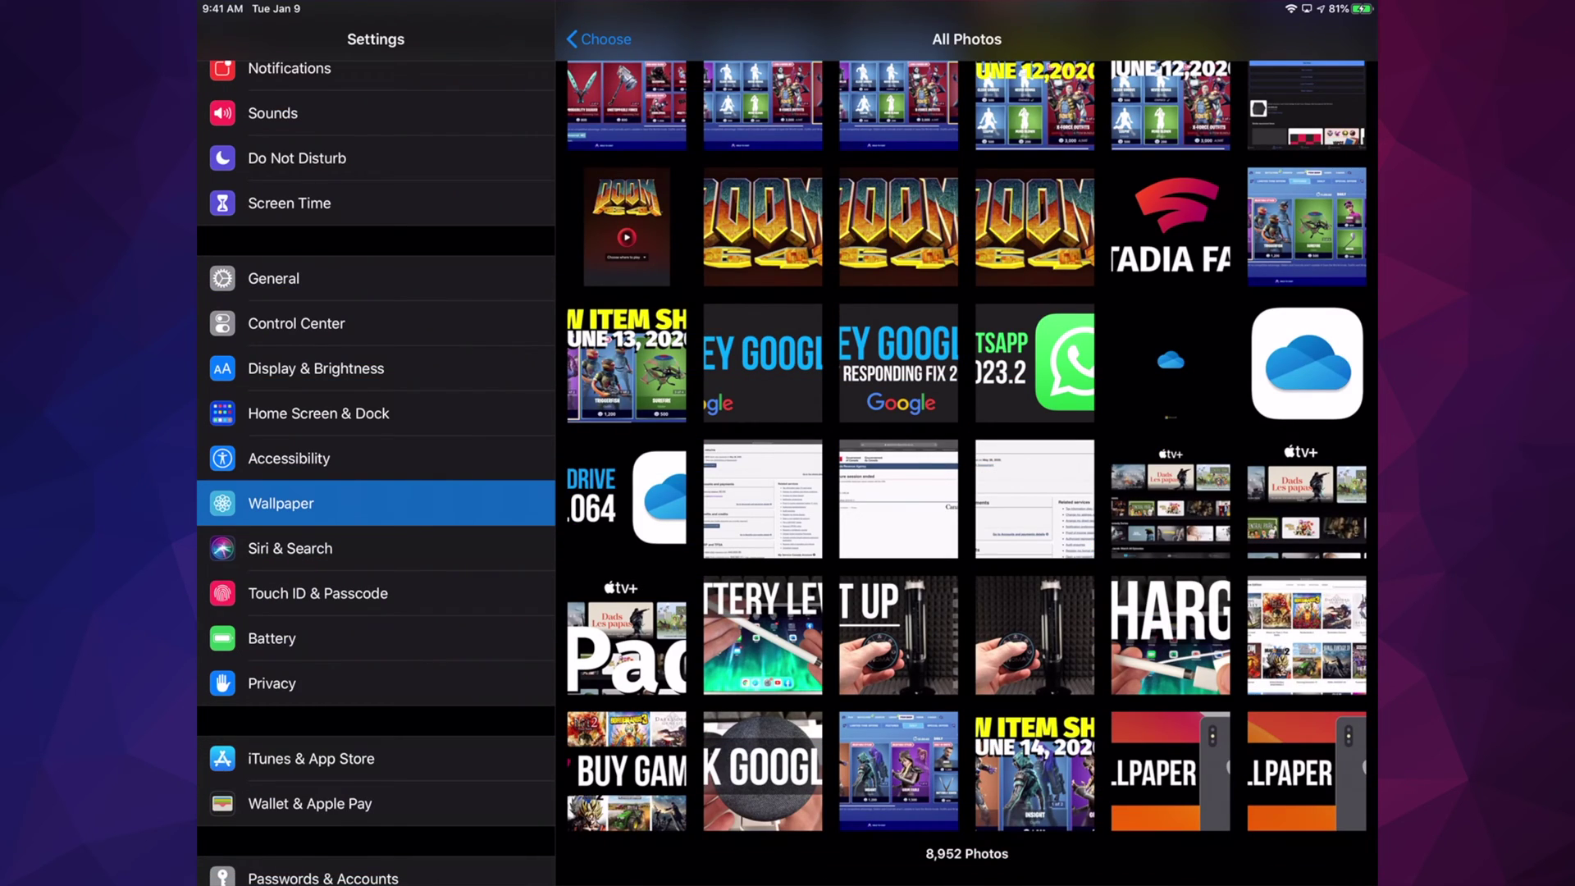
View the item shop wallpaper on the Home Screen, then reopen Settings
key(super+h)
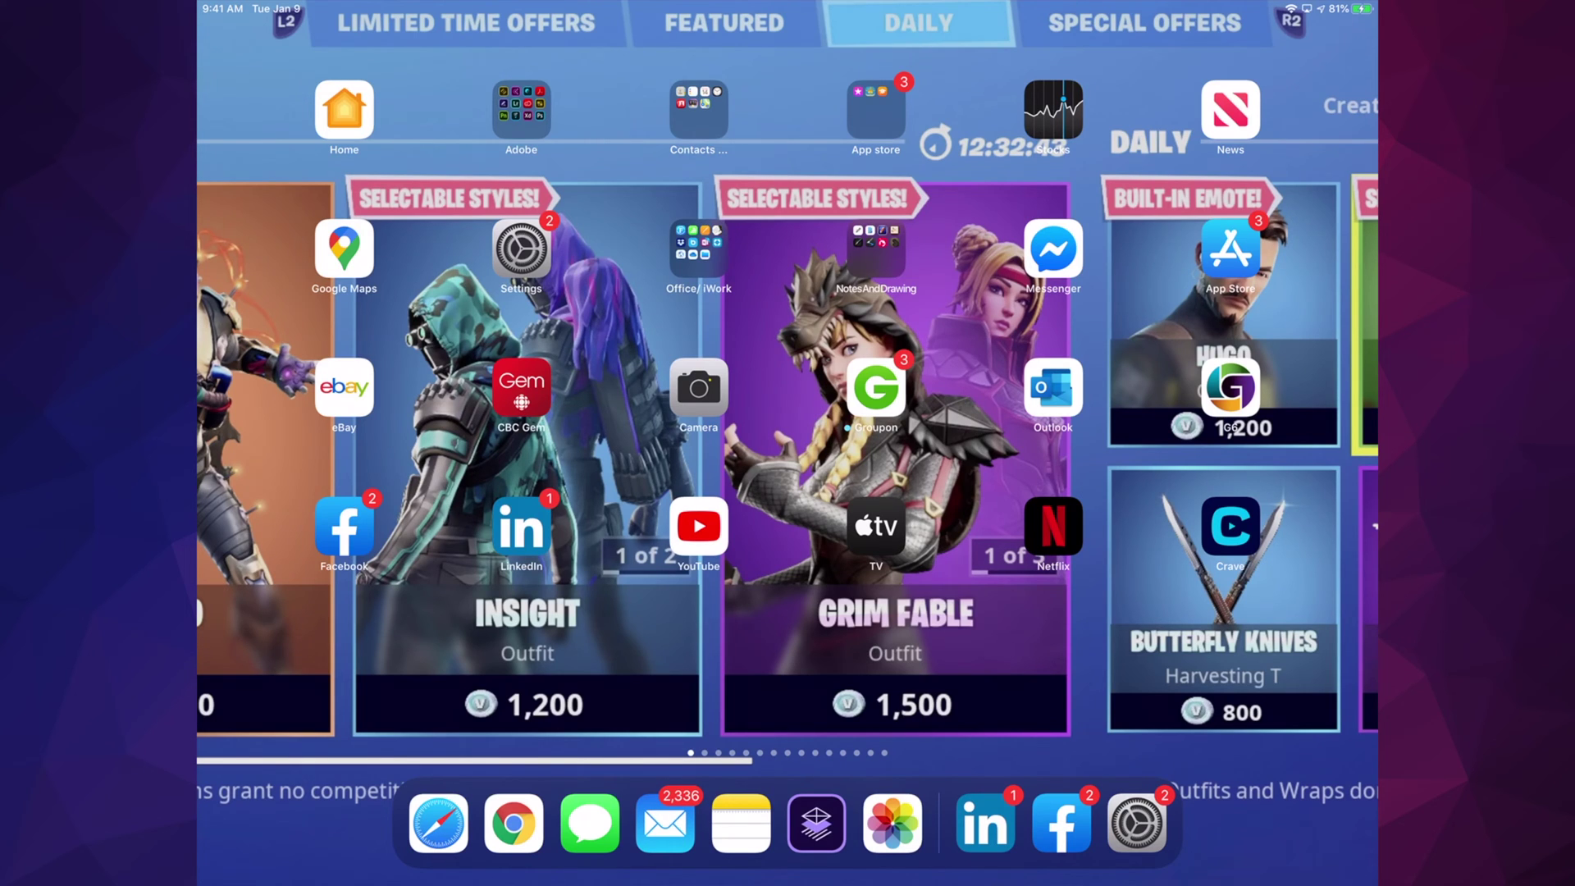
click(521, 253)
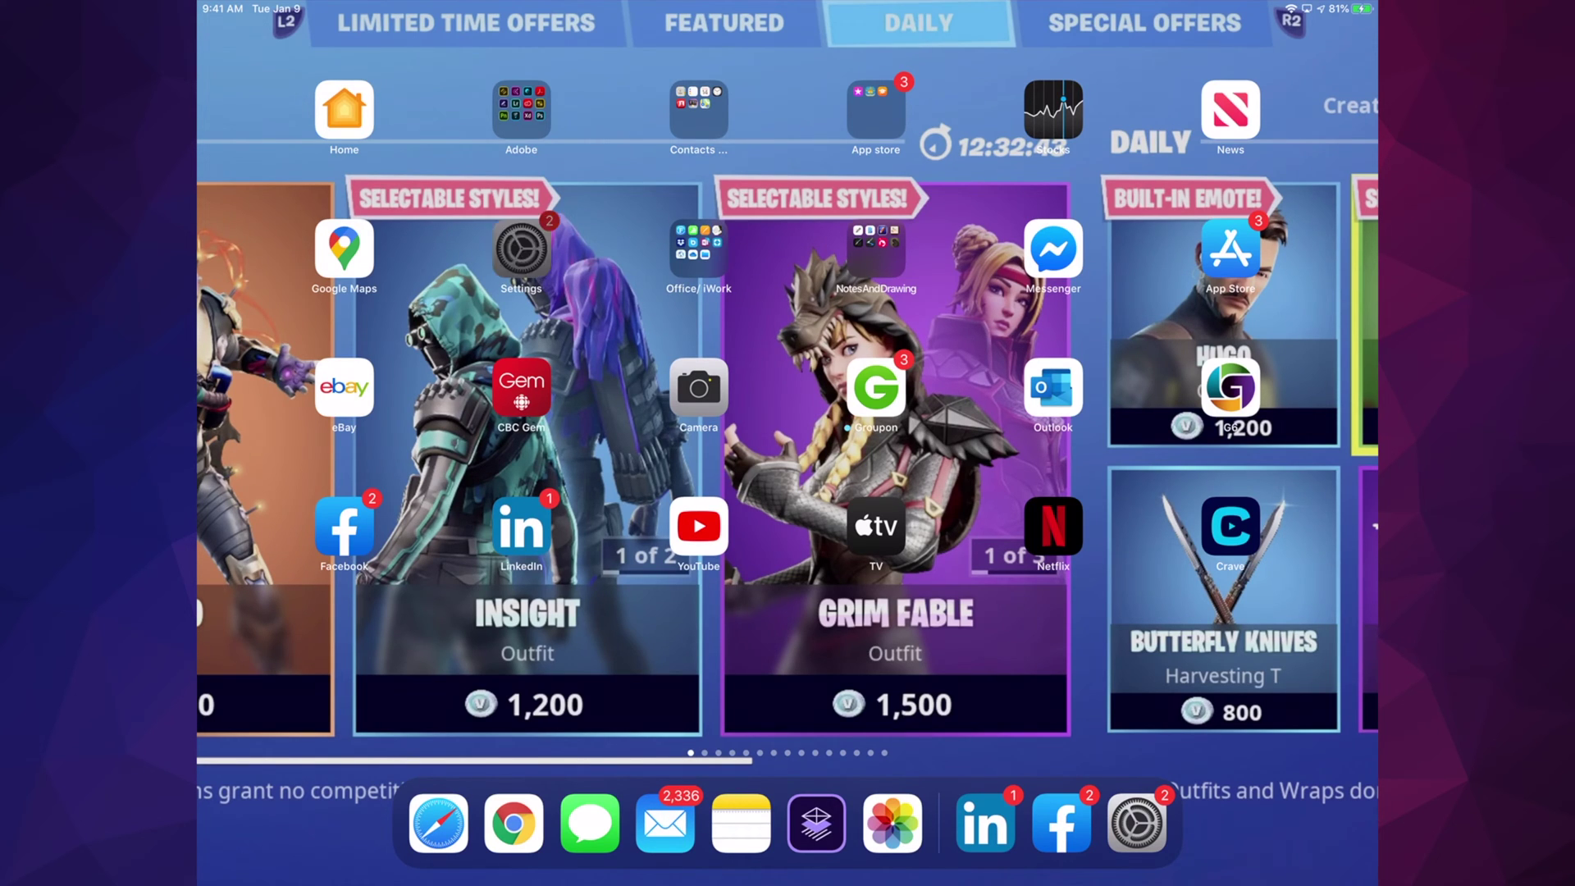
Apply the light blue and purple bubble Dynamic wallpaper with Set Both
click(281, 503)
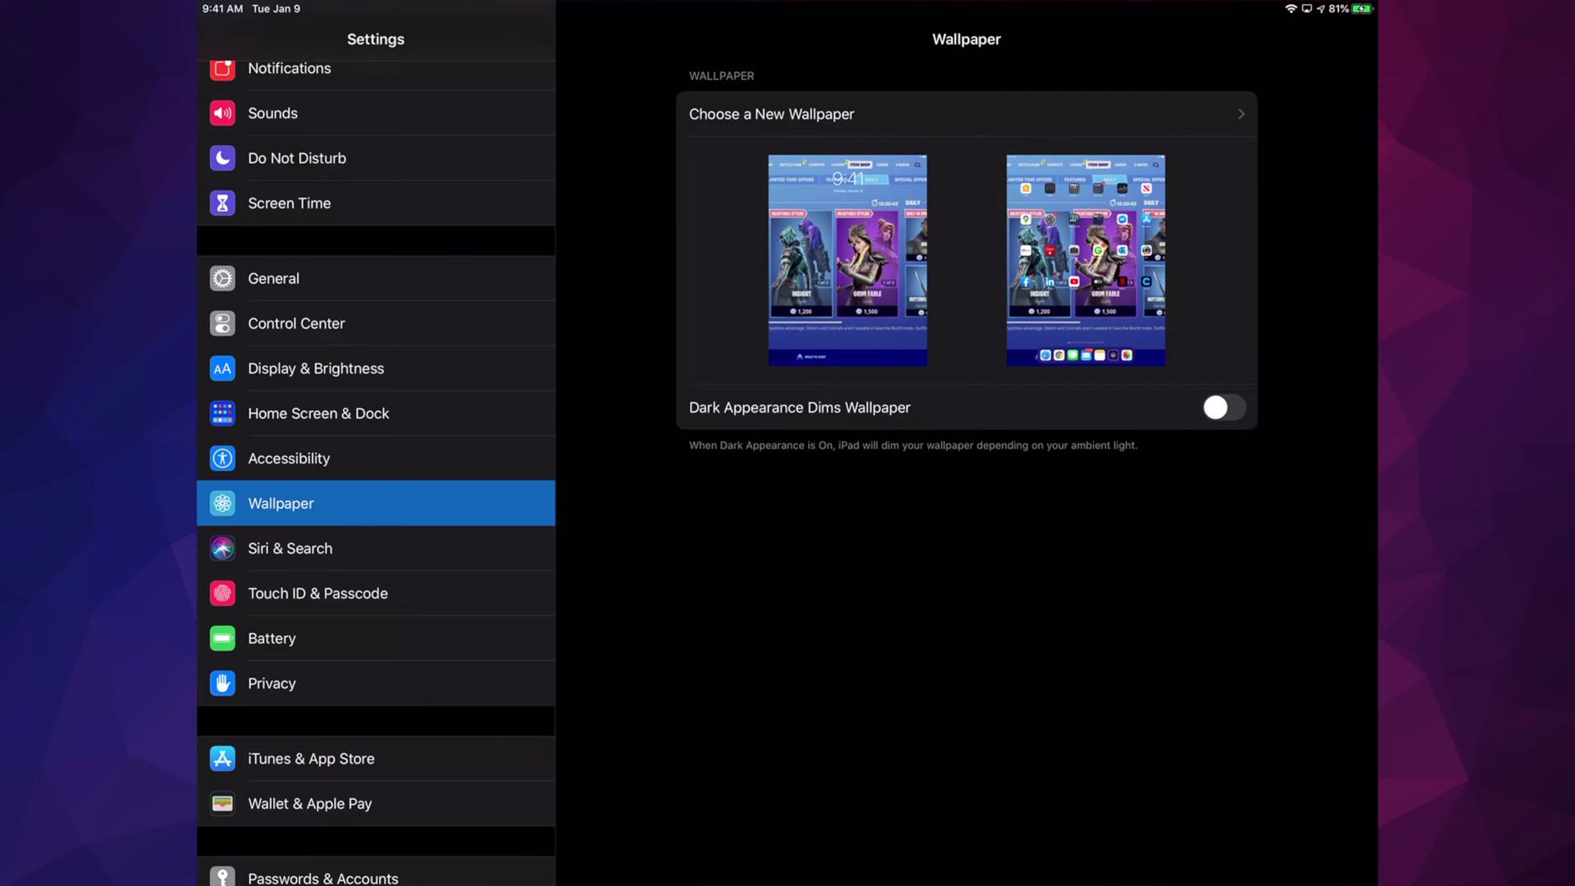
click(967, 114)
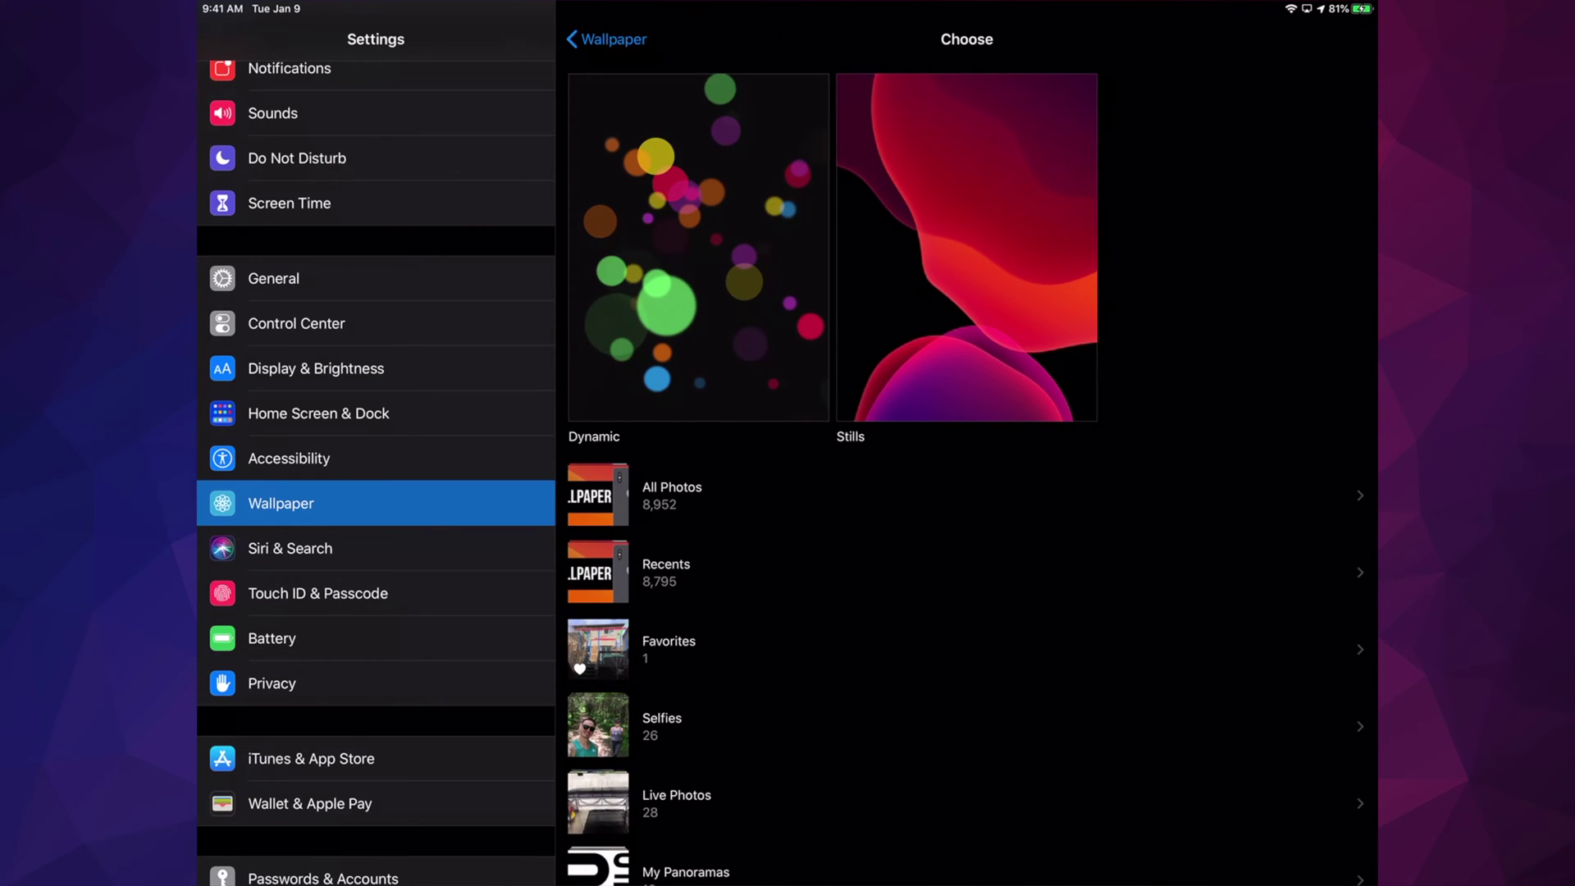
click(698, 246)
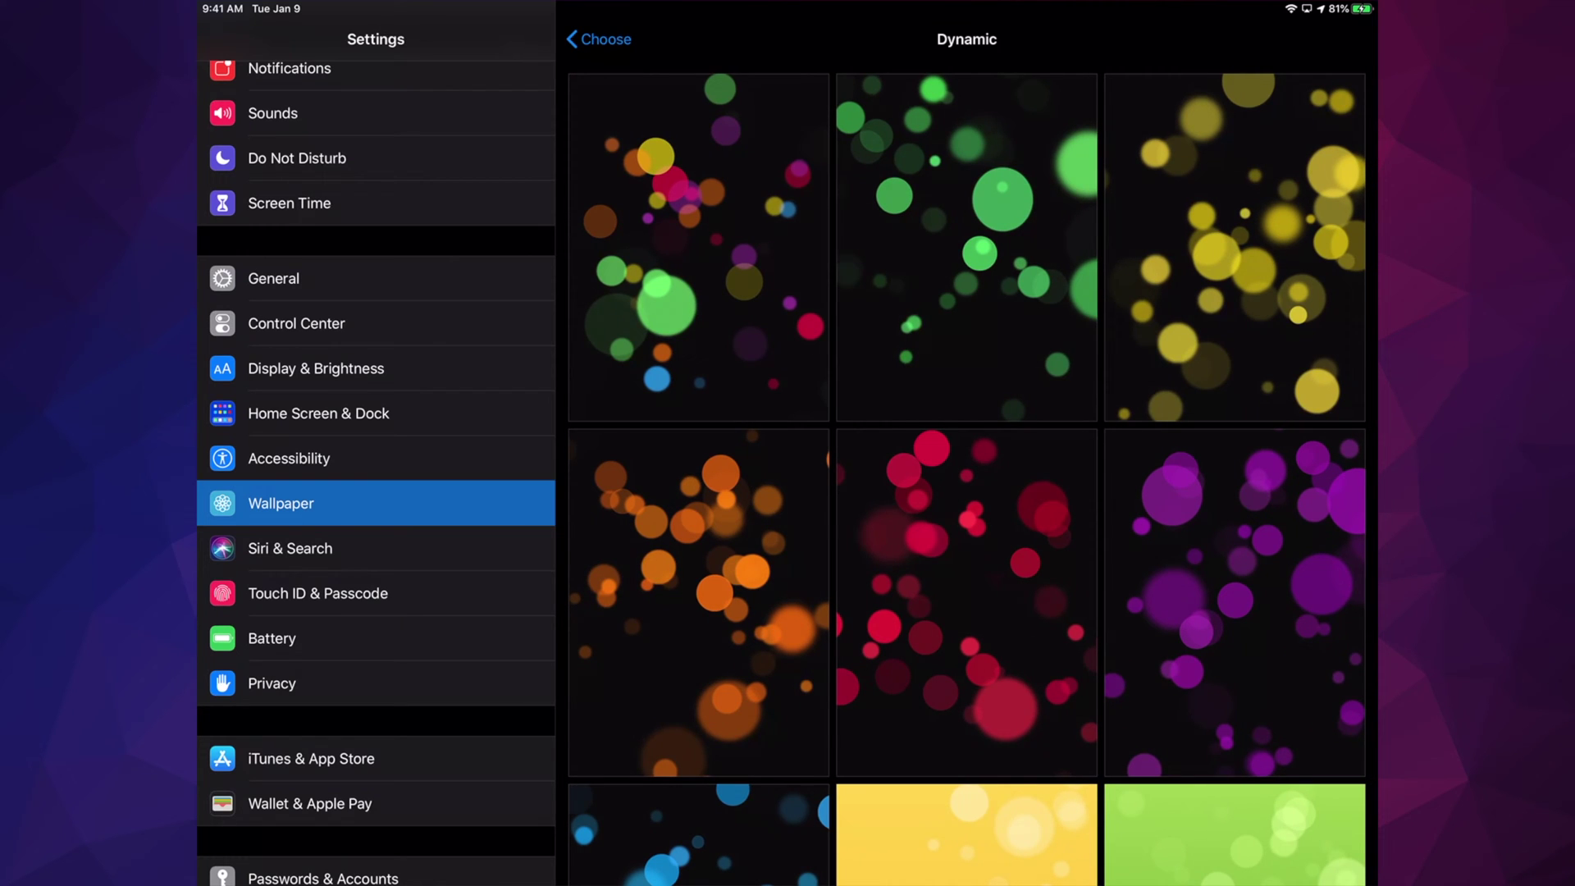
scroll(966, 492, down, 10)
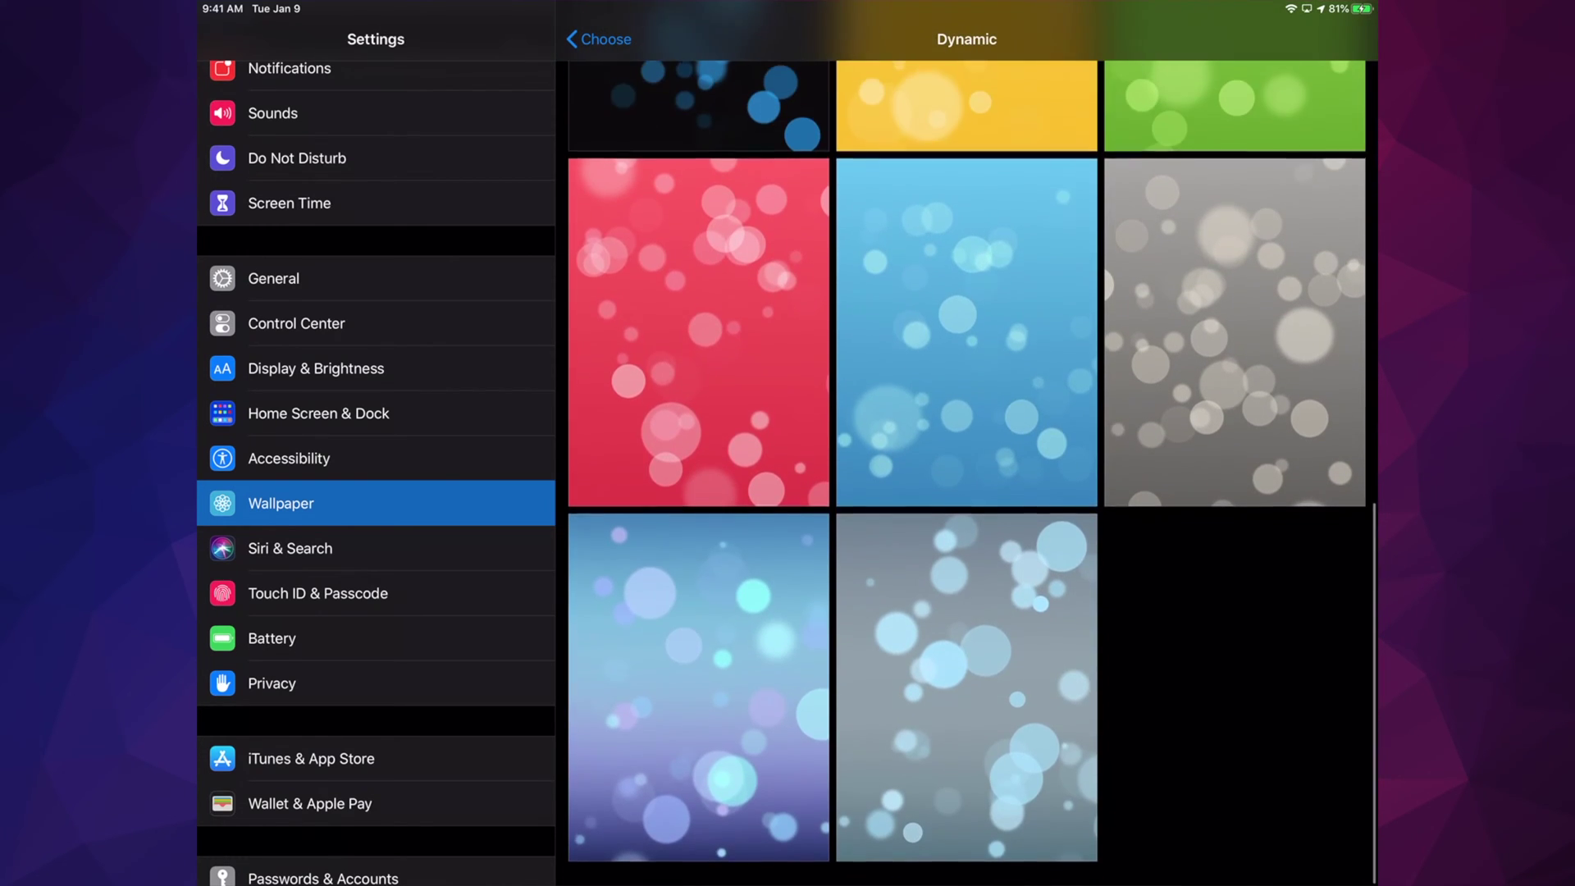
click(698, 698)
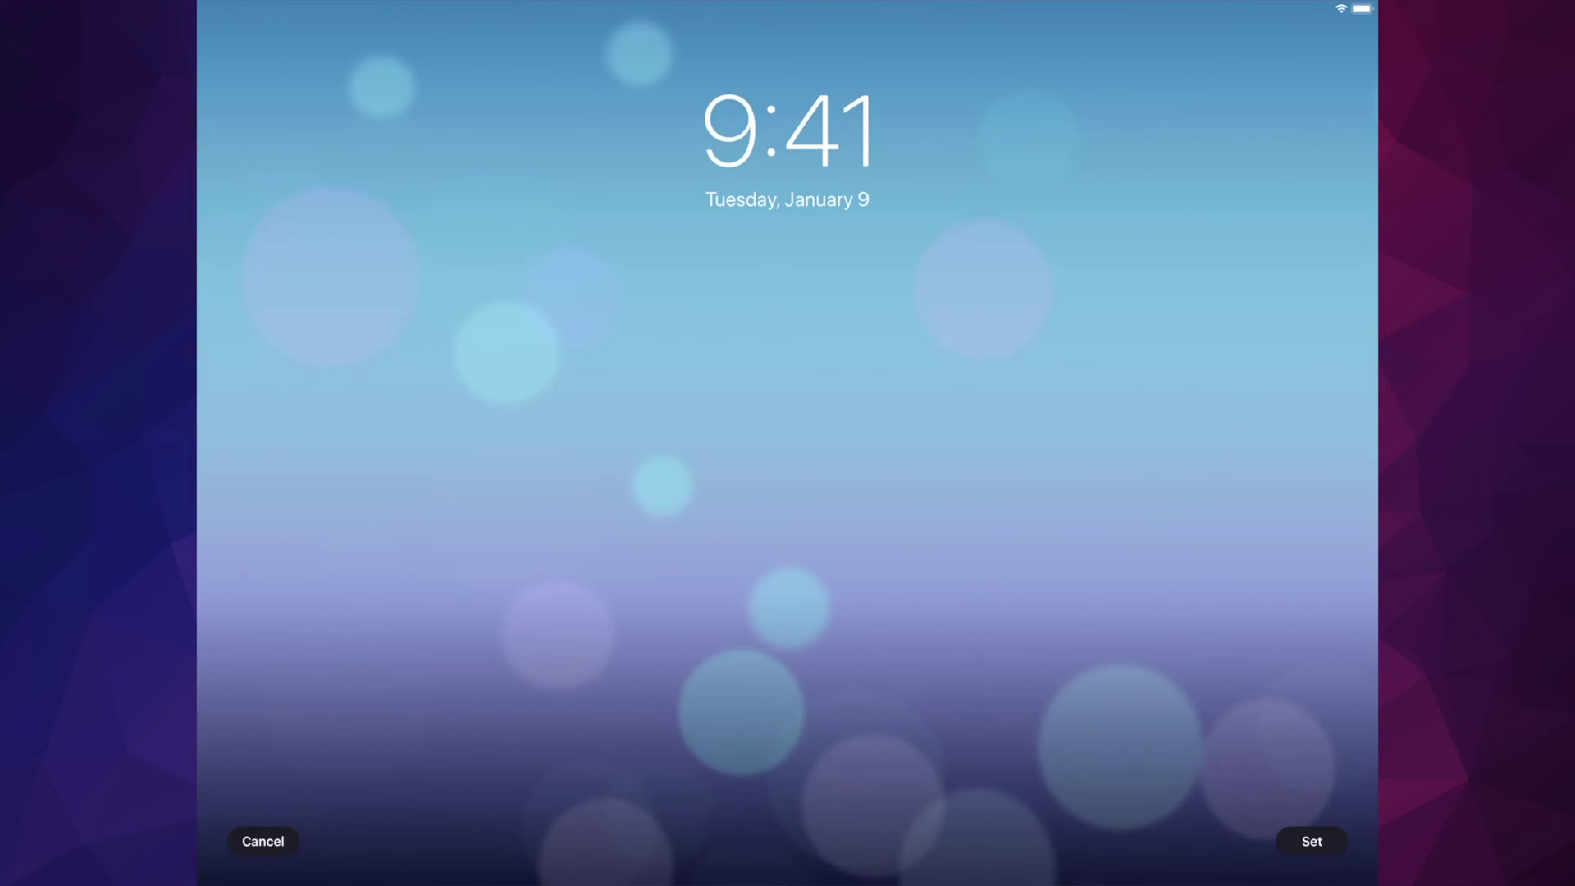
click(1313, 841)
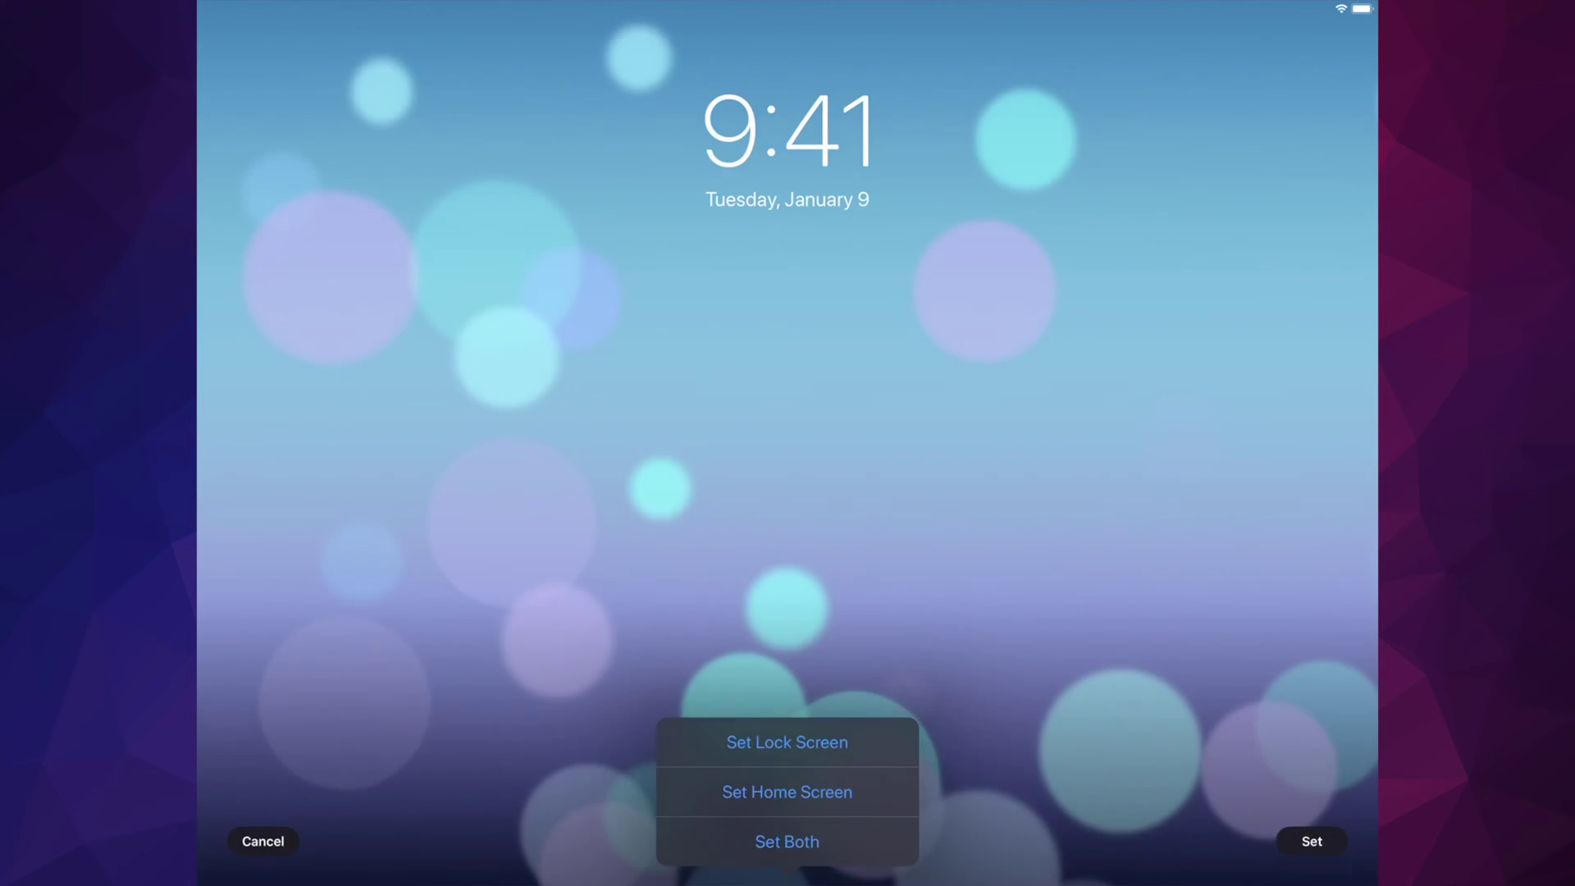
click(786, 843)
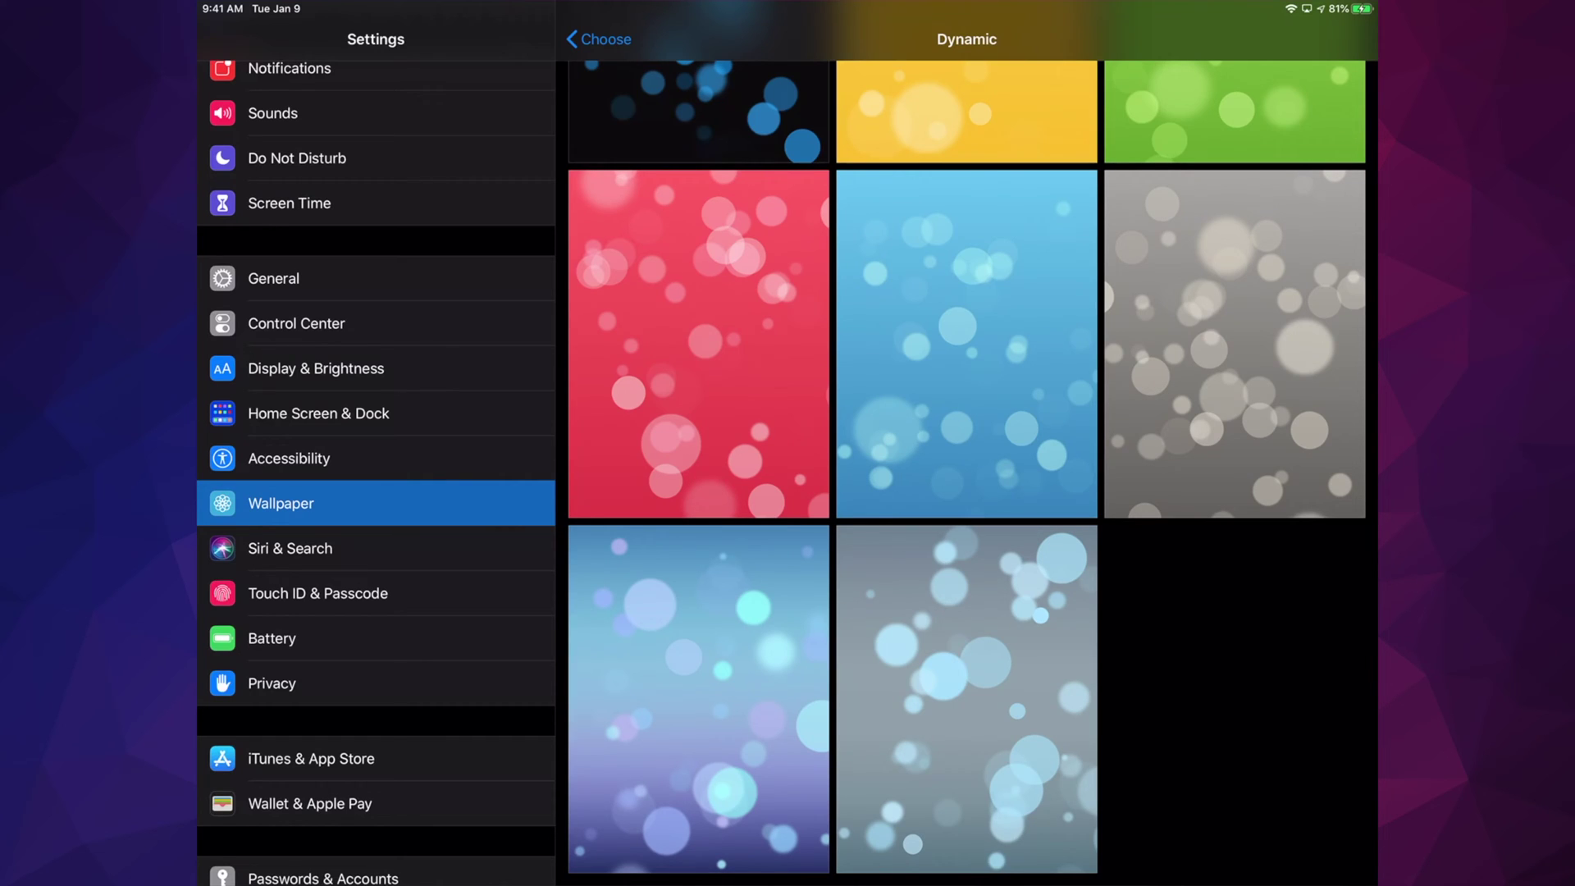
scroll(966, 468, up, 5)
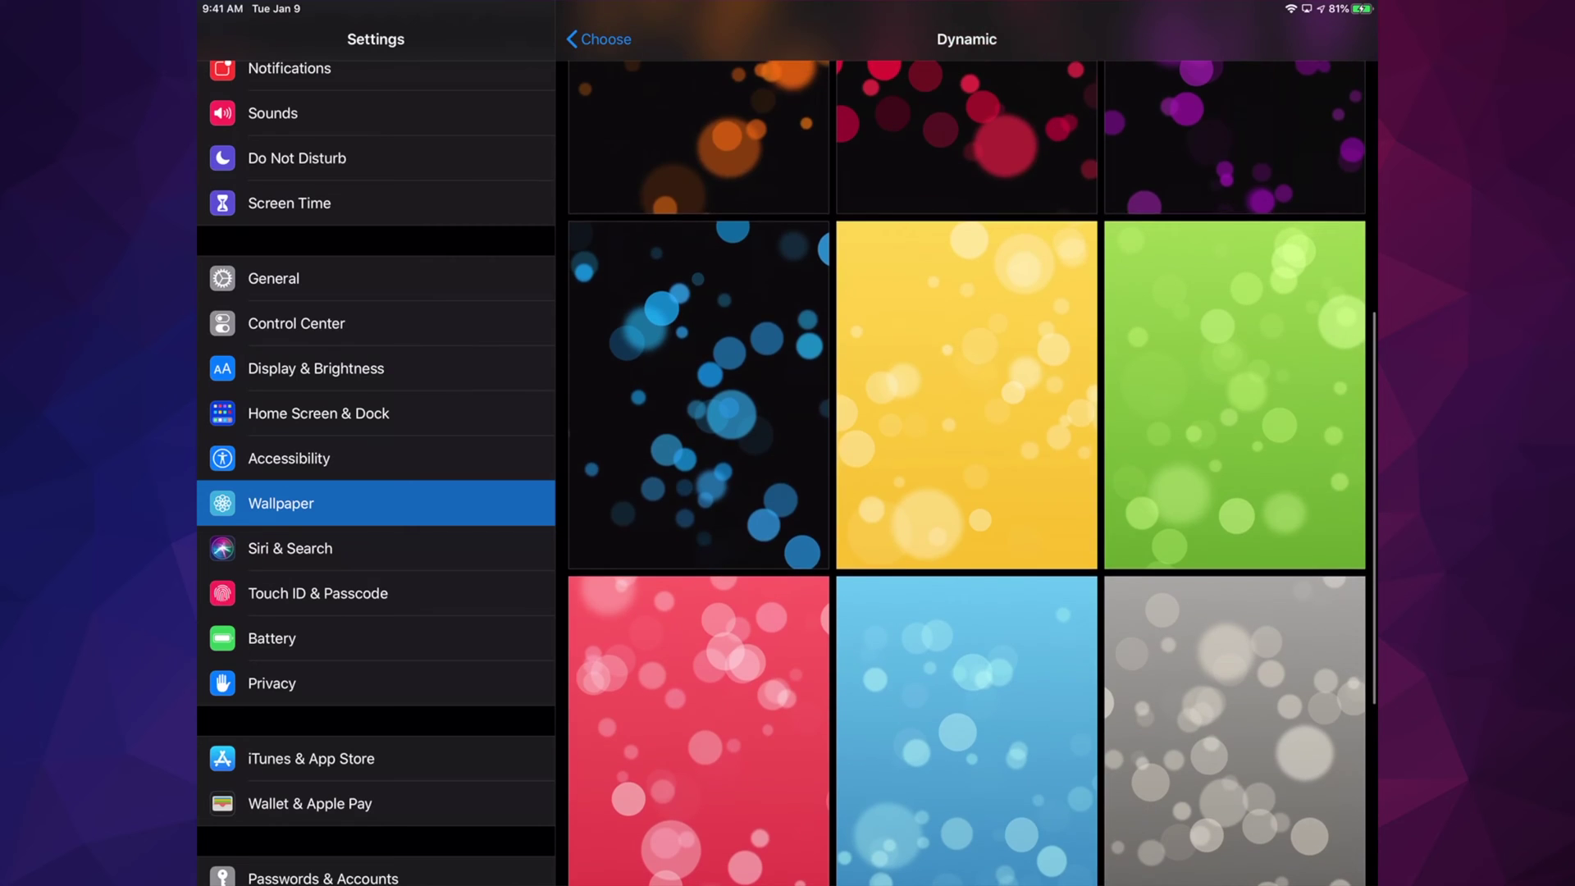
scroll(966, 469, up, 5)
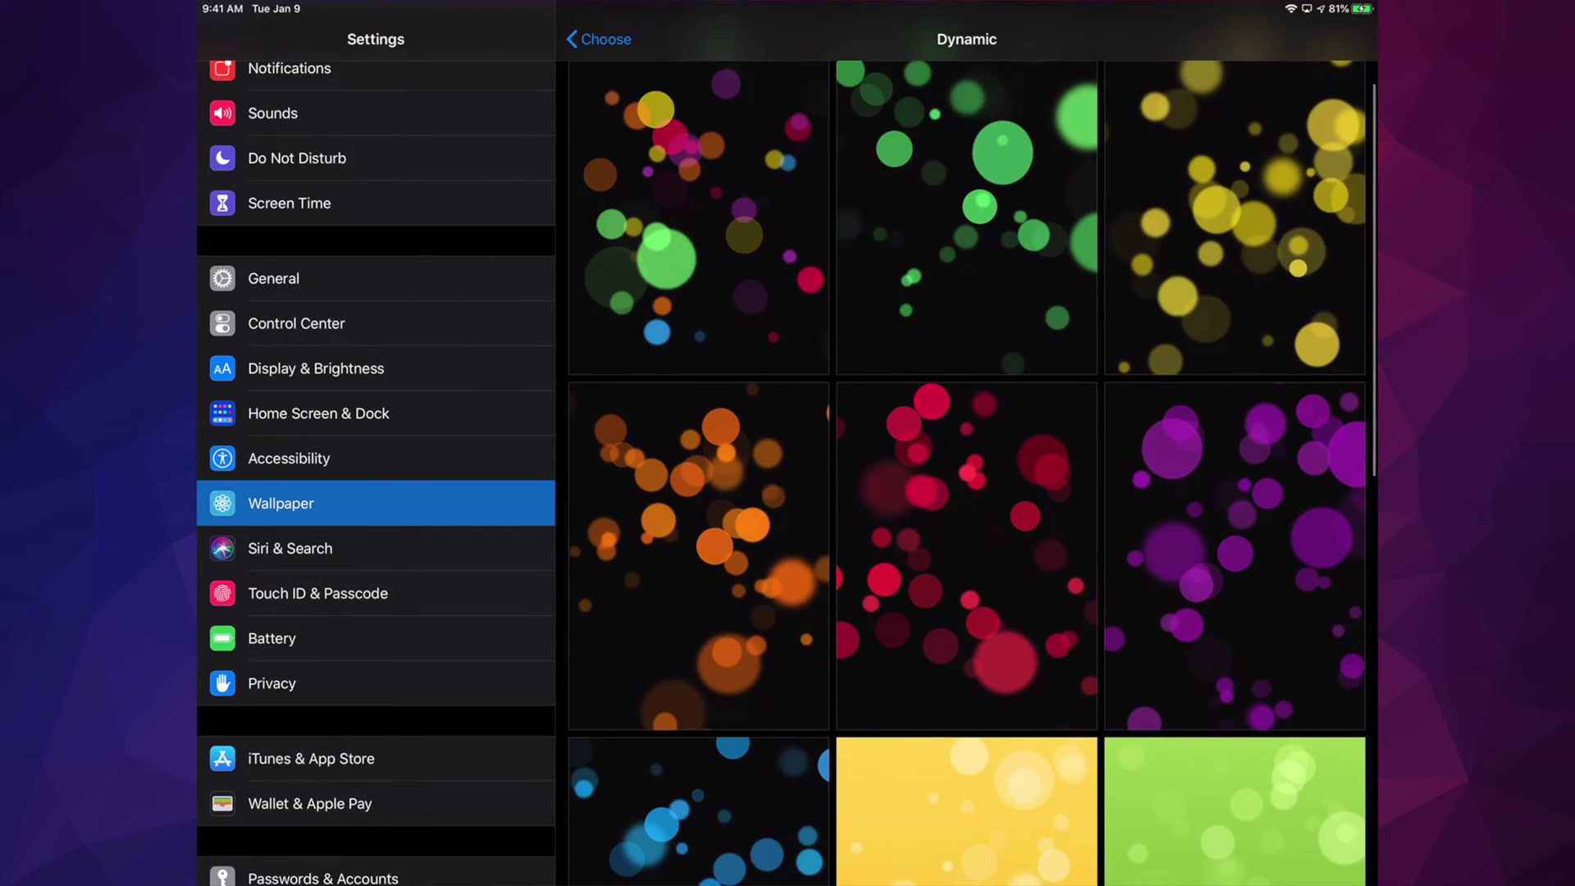
click(1235, 559)
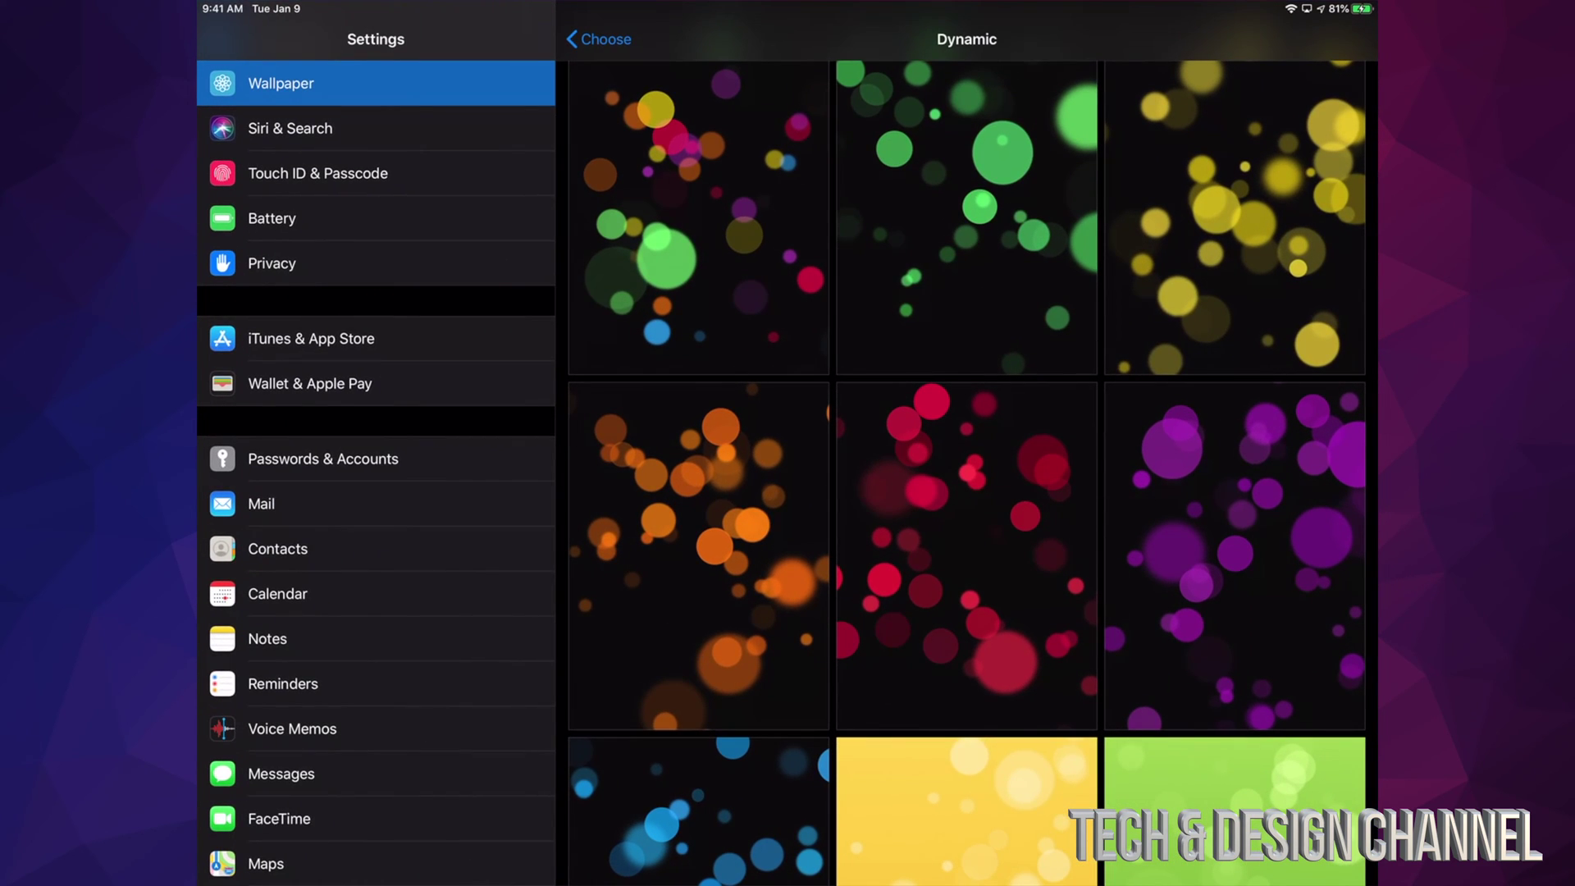
Apply the red and orange wavy Stills image with Set Home Screen only
click(601, 39)
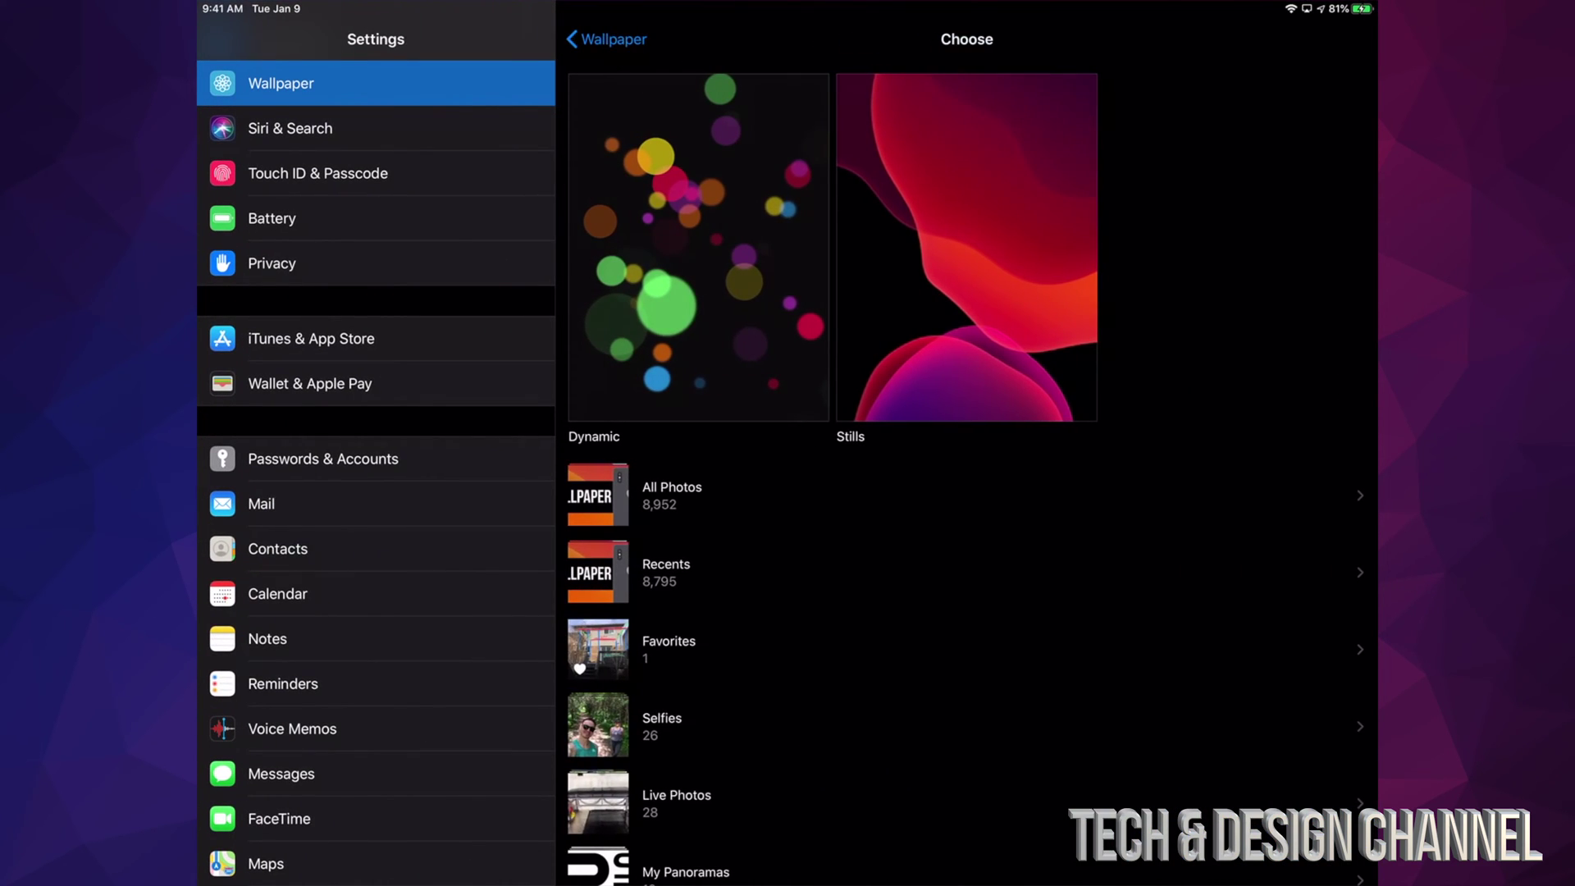
click(966, 246)
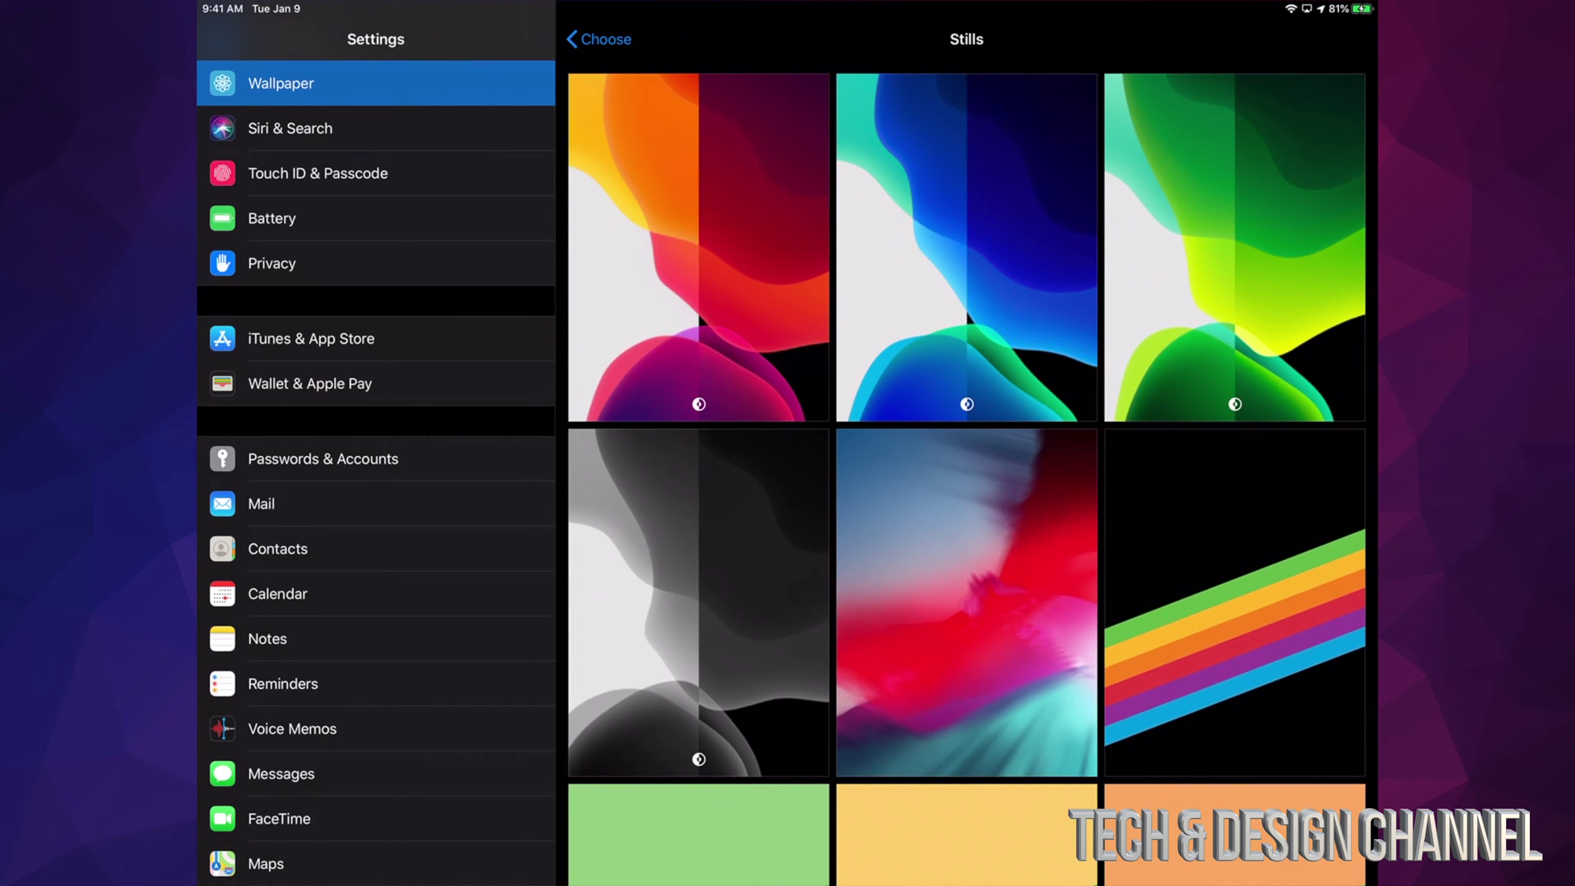
click(698, 247)
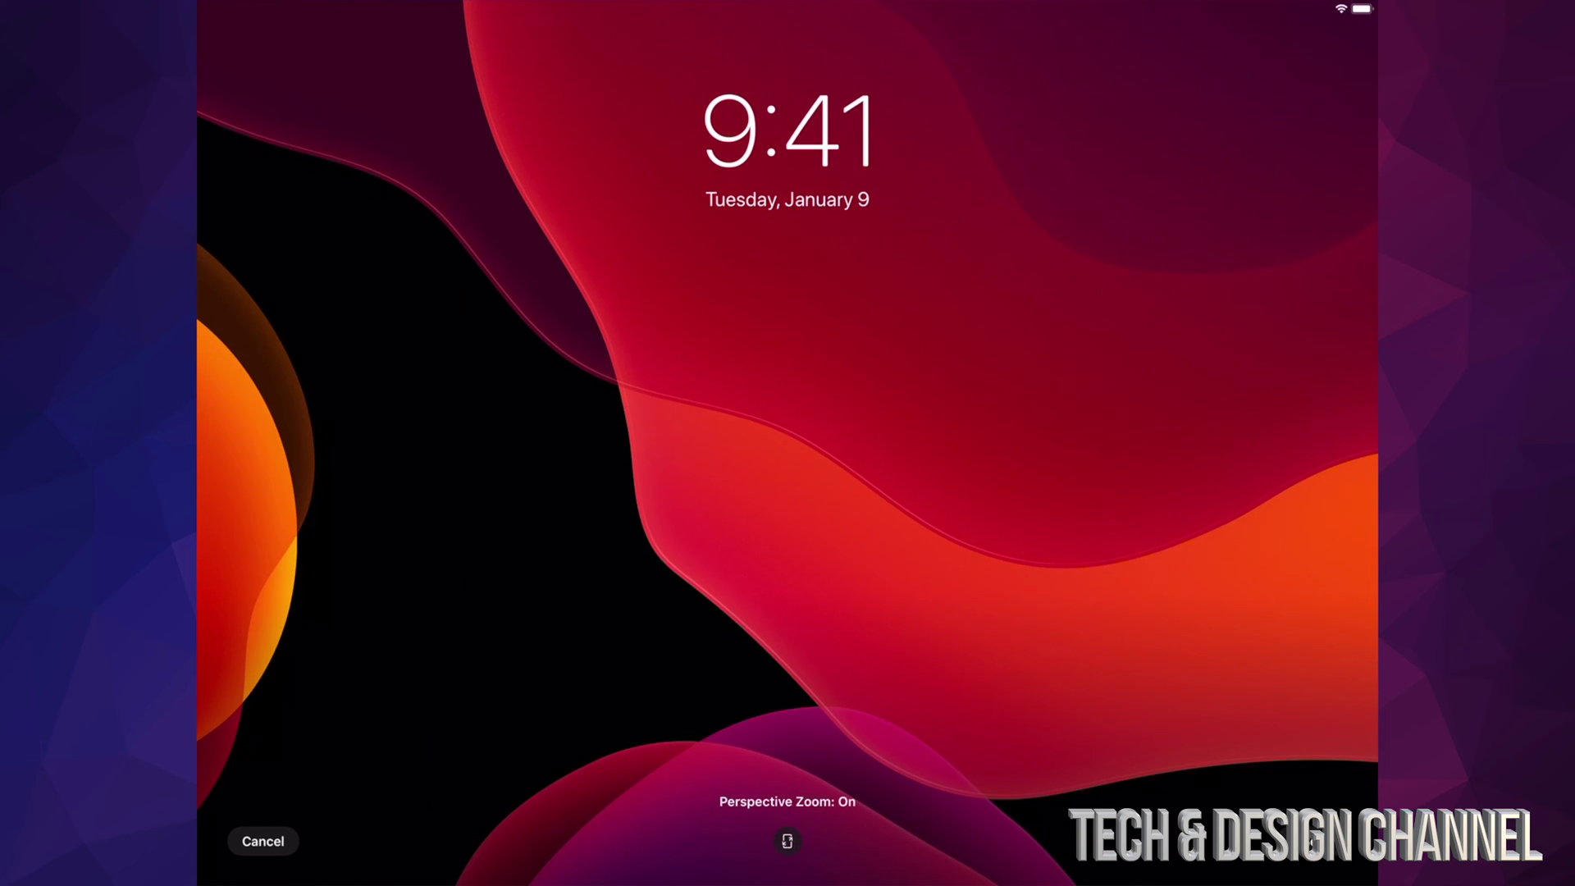
click(1315, 841)
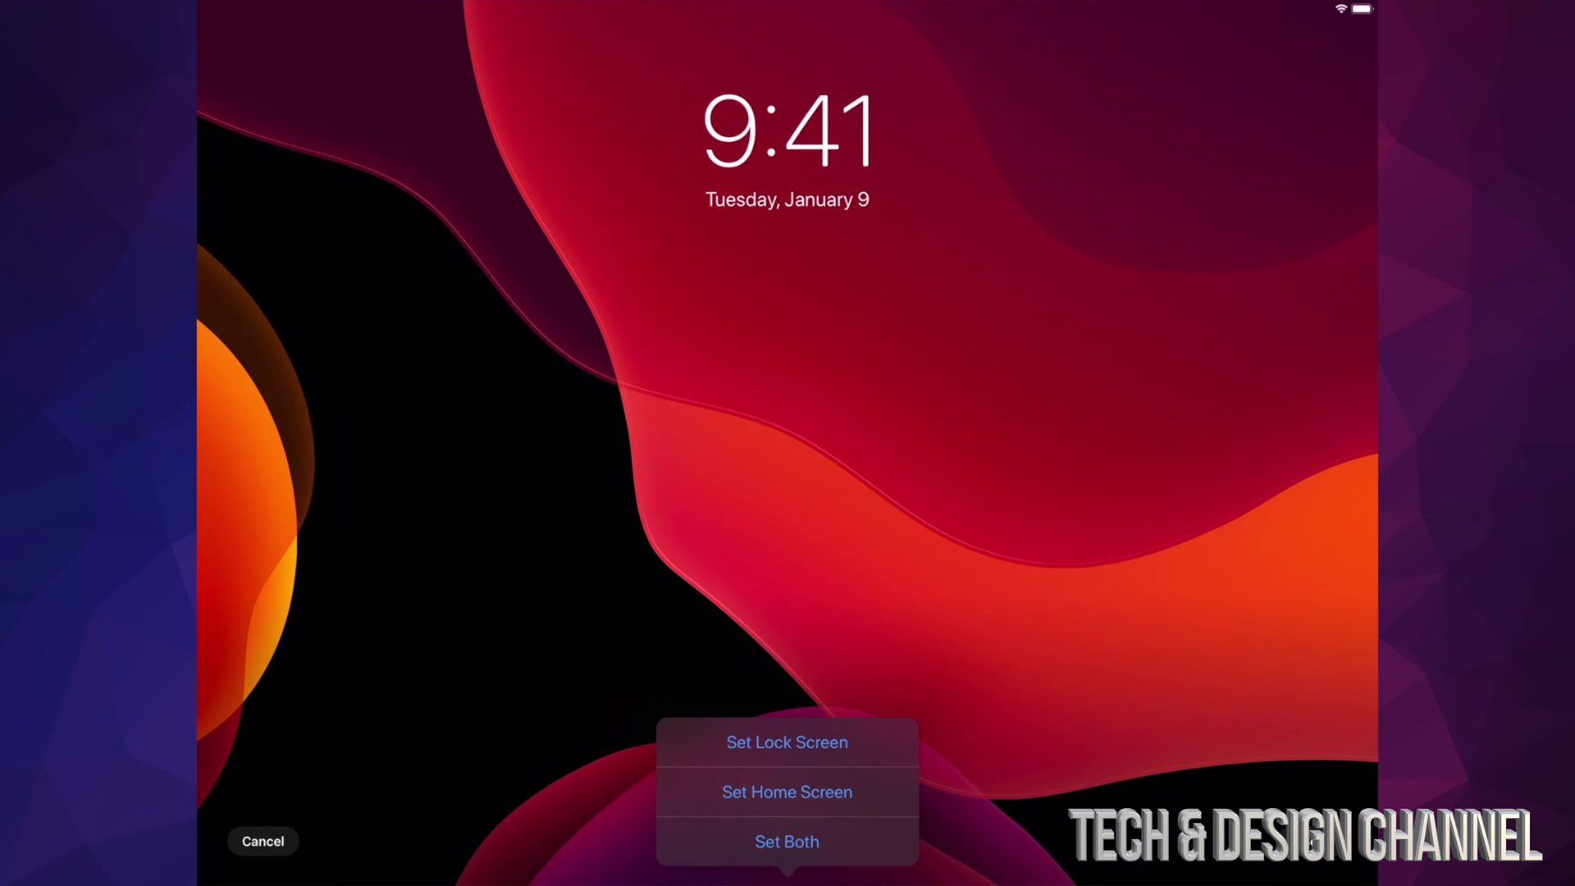
click(786, 792)
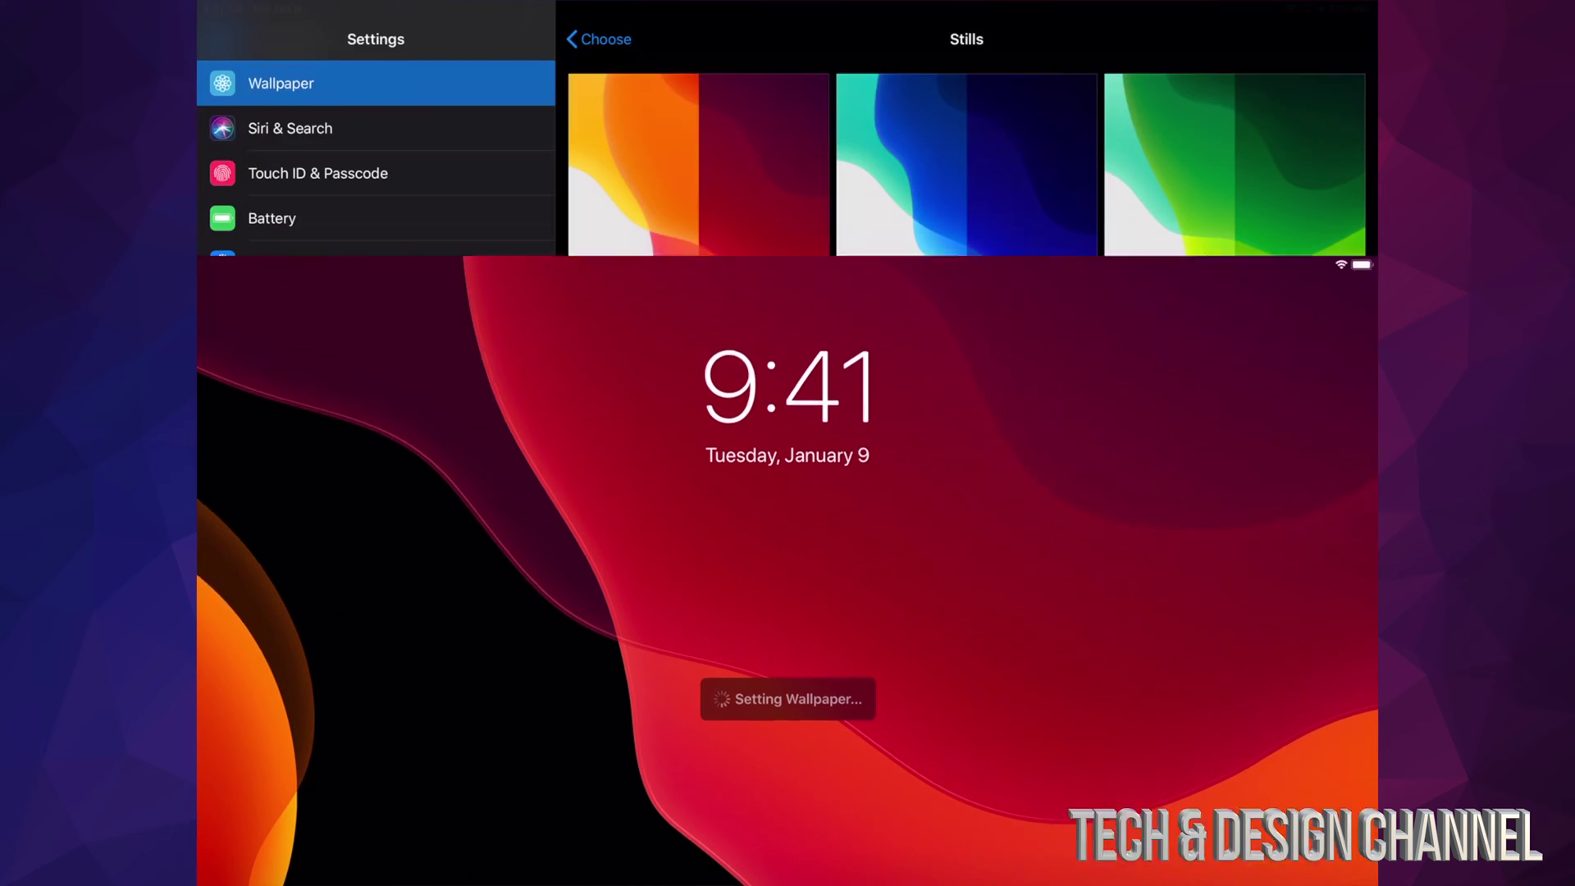
Go to the Home Screen to see the new wallpaper behind the apps
key(super+h)
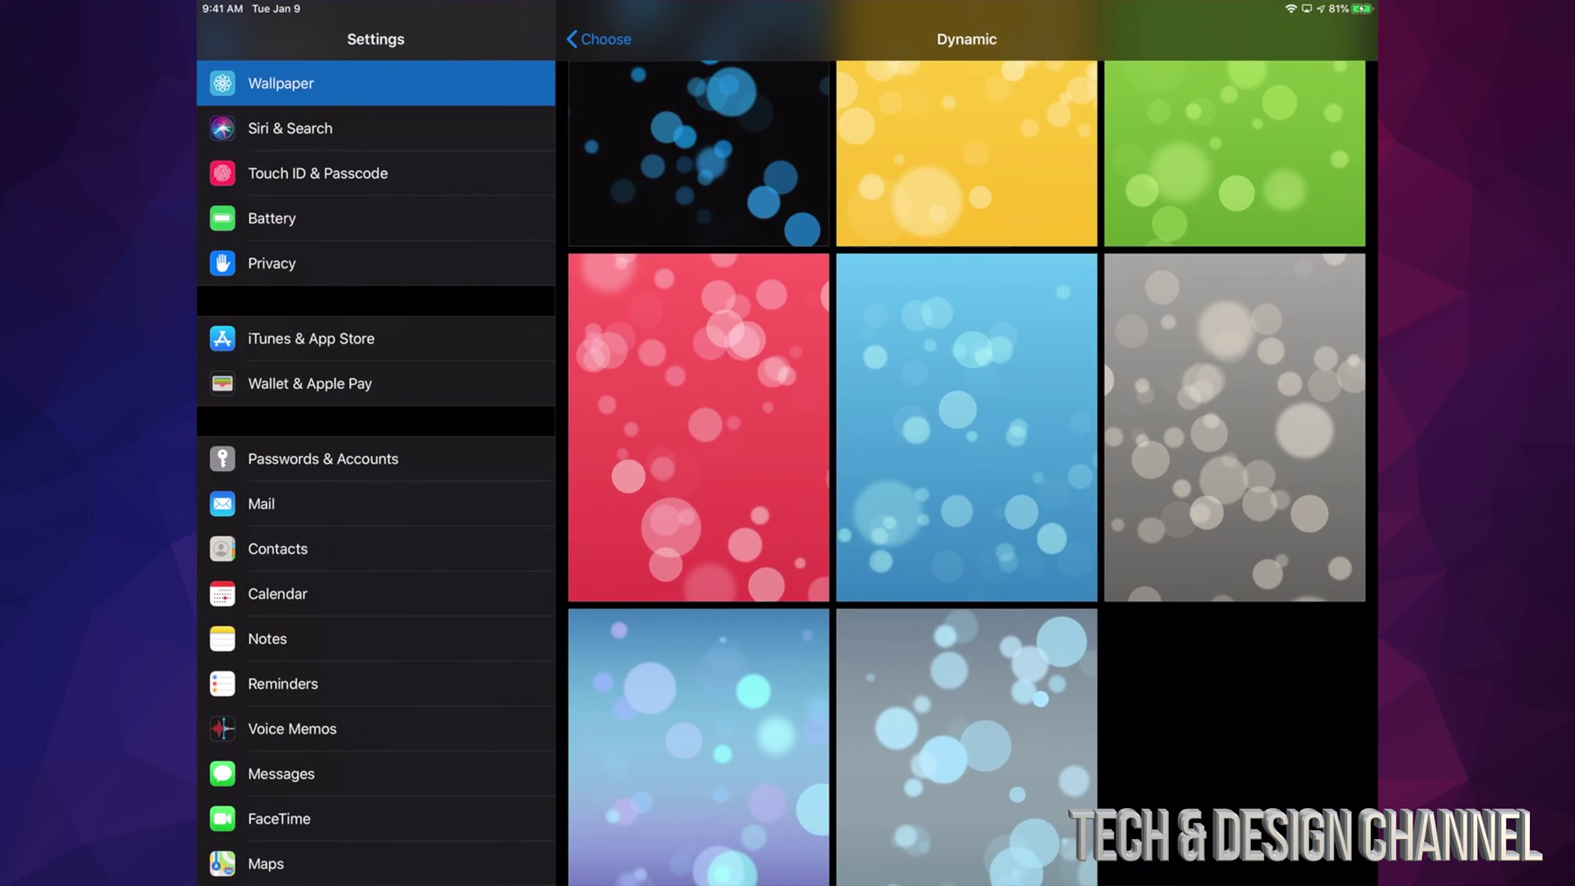
Back out of the Dynamic gallery to the Choose list of wallpaper sources
click(601, 38)
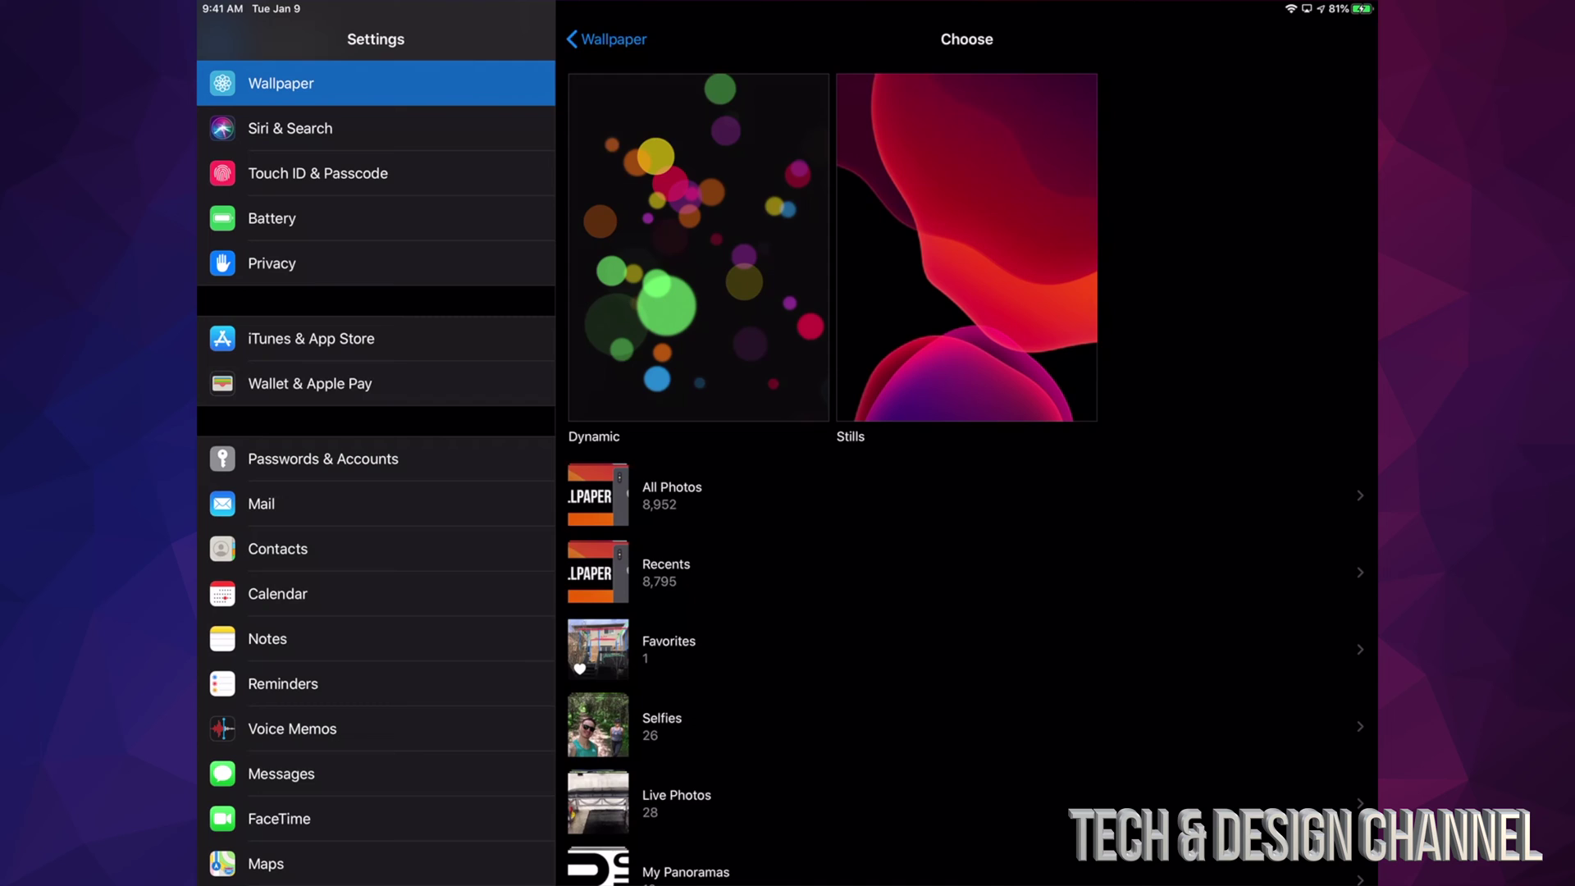